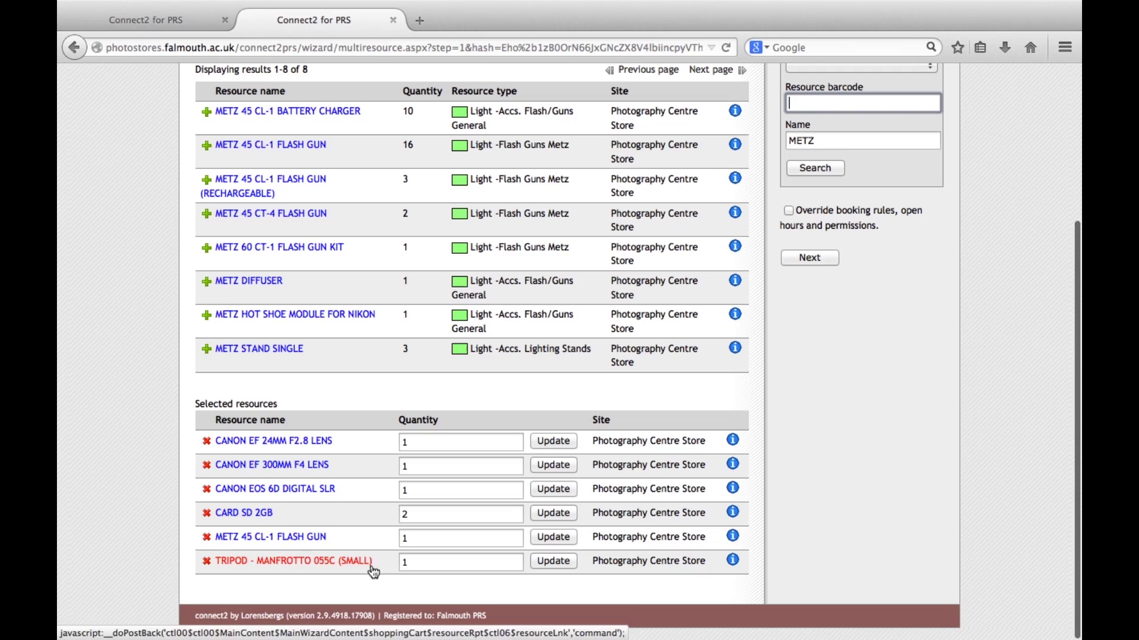
# Submit the checked booking, add the Manfrotto 055C tripod, and continue to time selection.
pyautogui.moveTo(373, 570); pyautogui.dragTo(389, 445)
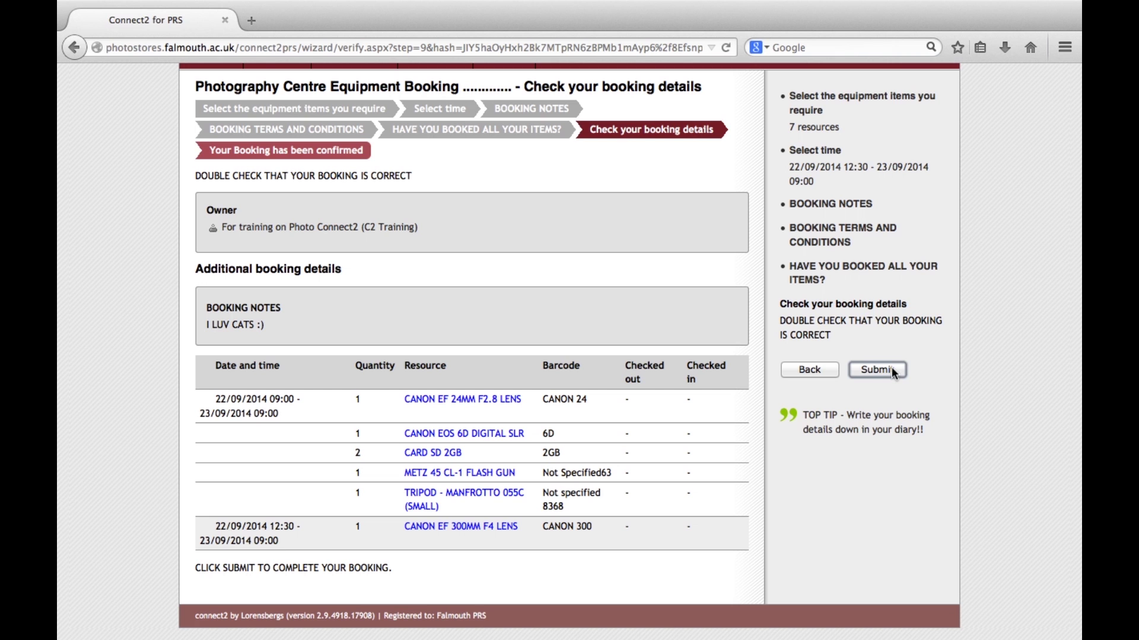
pyautogui.click(892, 367)
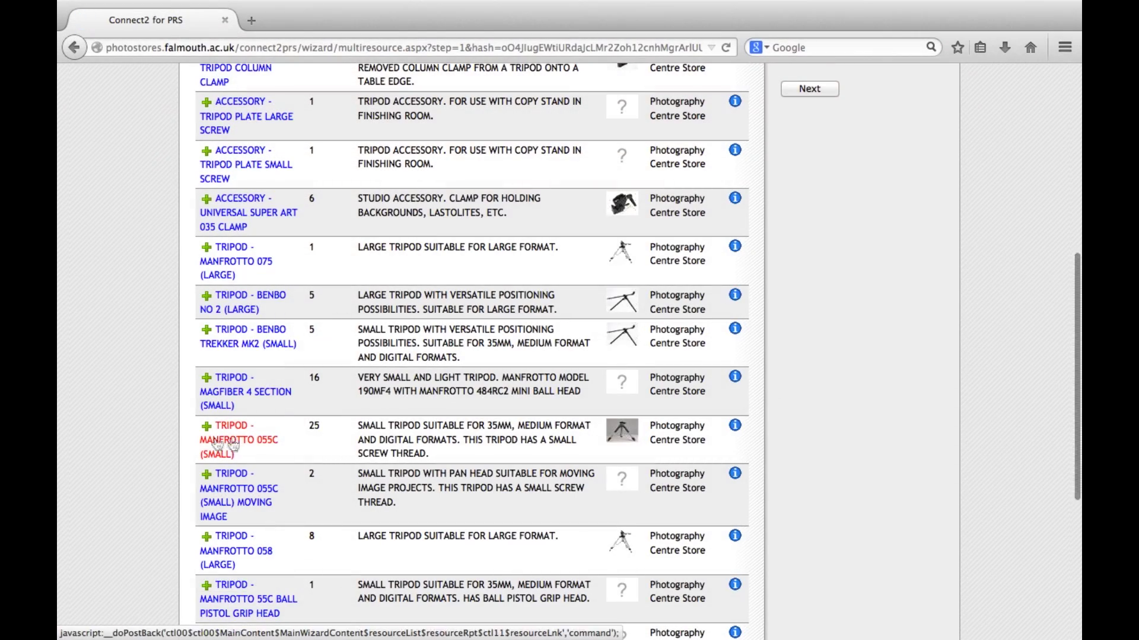
pyautogui.click(228, 445)
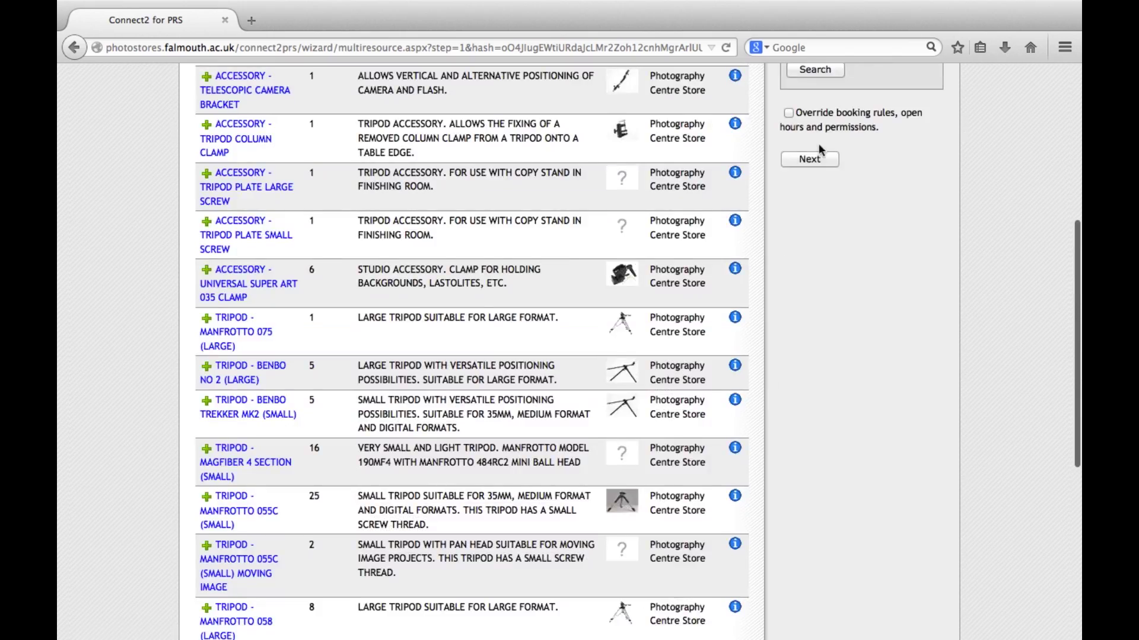
pyautogui.click(814, 156)
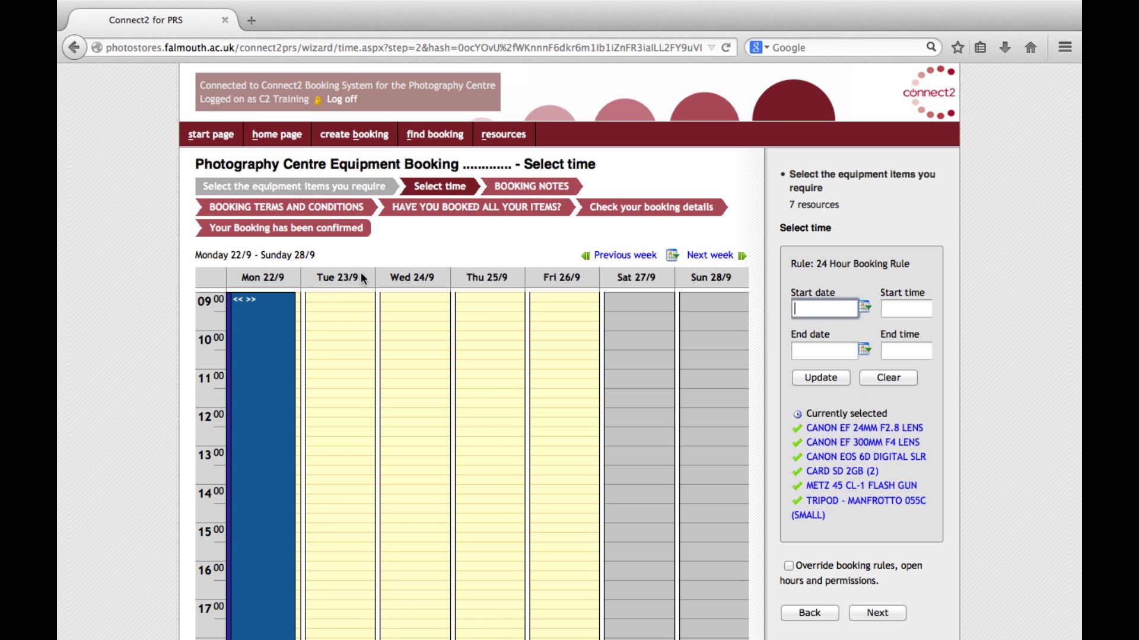
# Book the six items from Tuesday 23/9 at 09:00 and continue to checking details.
pyautogui.click(343, 301)
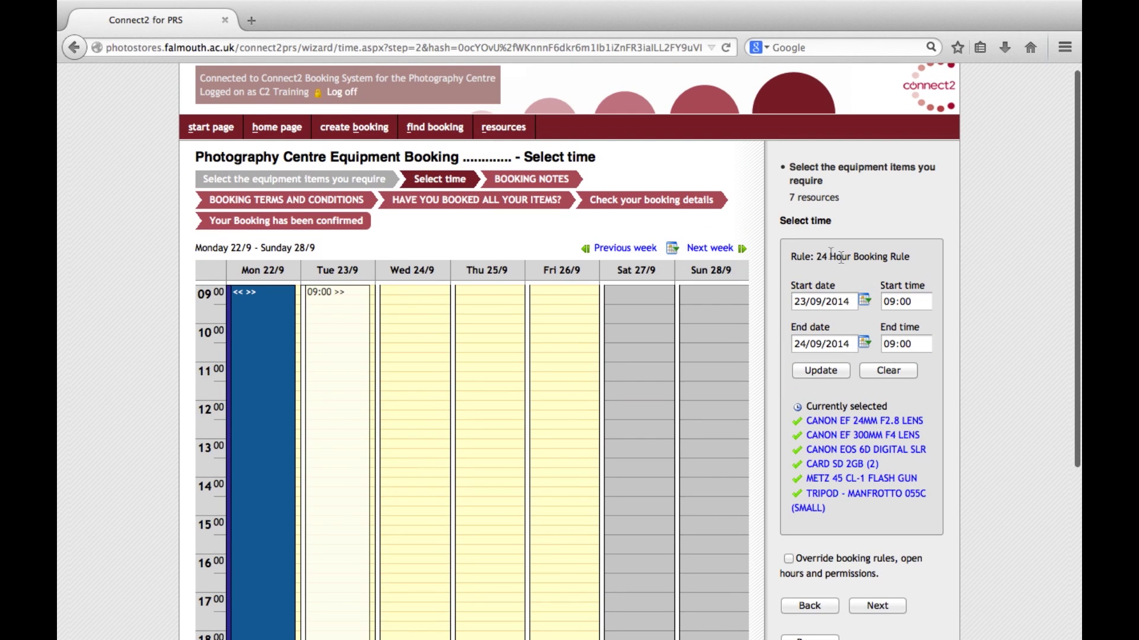
pyautogui.click(865, 607)
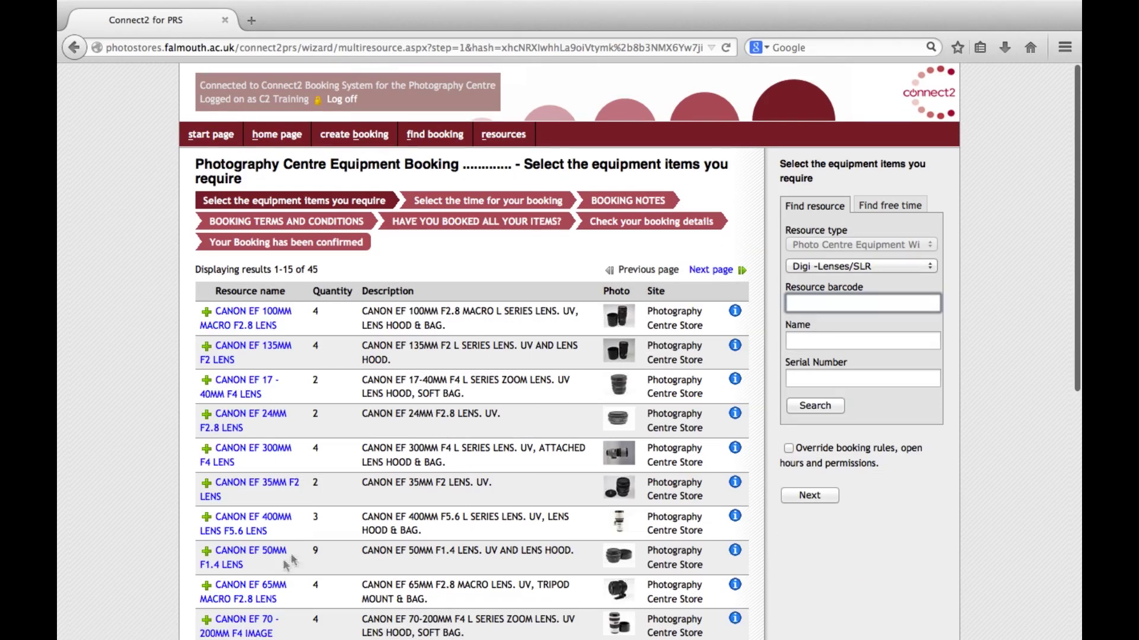
# Add the Canon EF 35mm F2 lens and start the booking at 11:00.
pyautogui.click(268, 489)
pyautogui.scroll(-5, 763, 534)
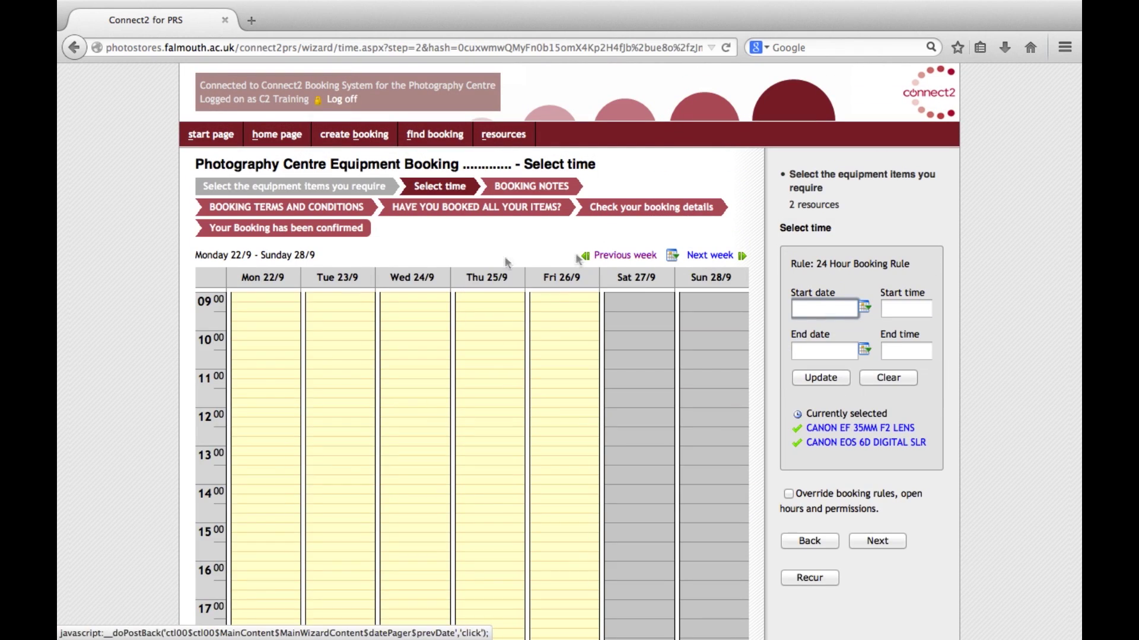
pyautogui.click(260, 376)
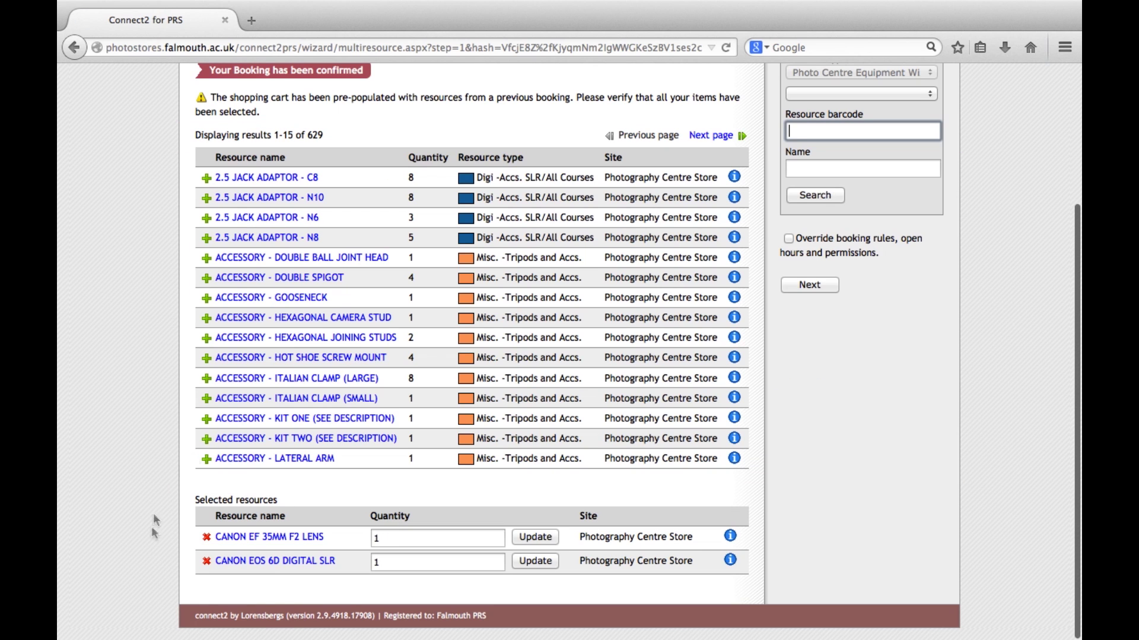
pyautogui.click(812, 287)
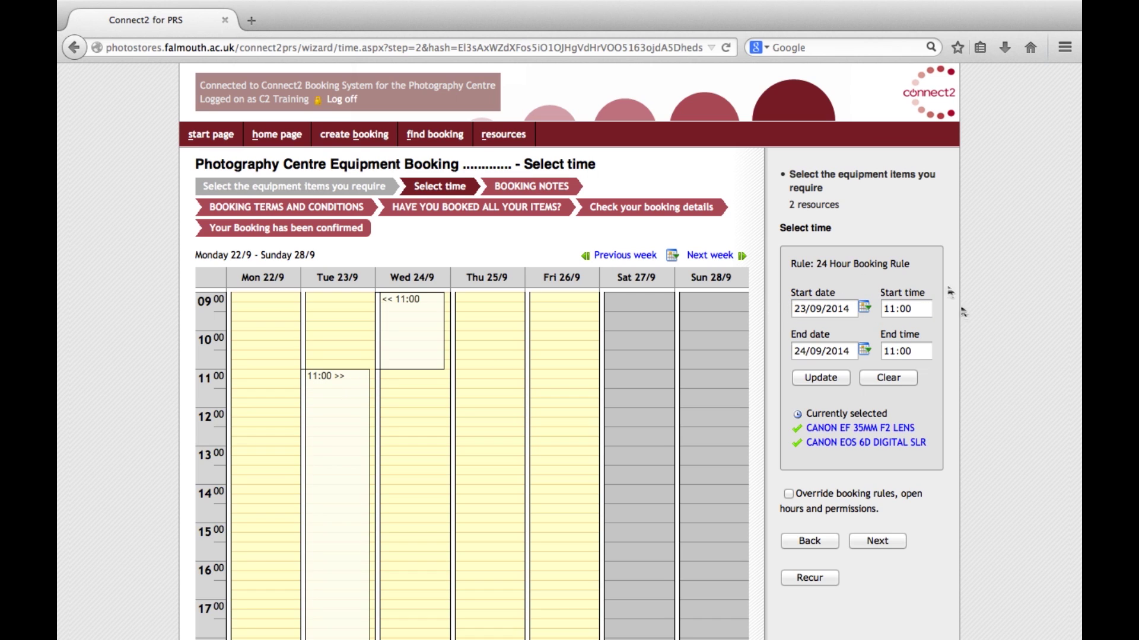
# Move past Booking Notes and continue the wizard to confirm the lens booking.
pyautogui.click(877, 540)
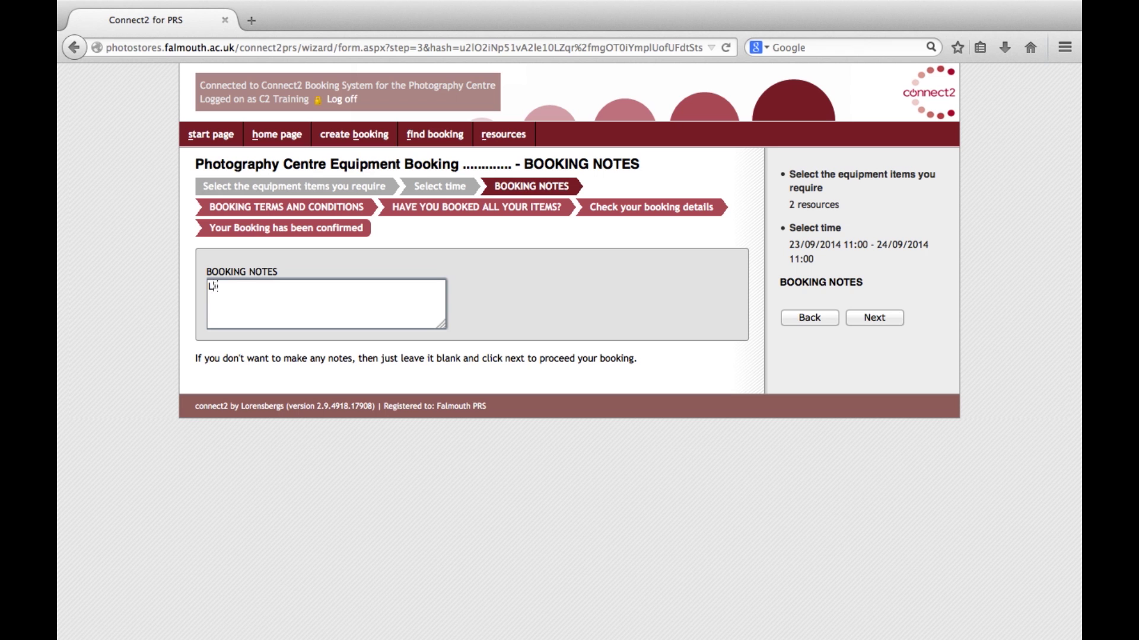
pyautogui.click(875, 318)
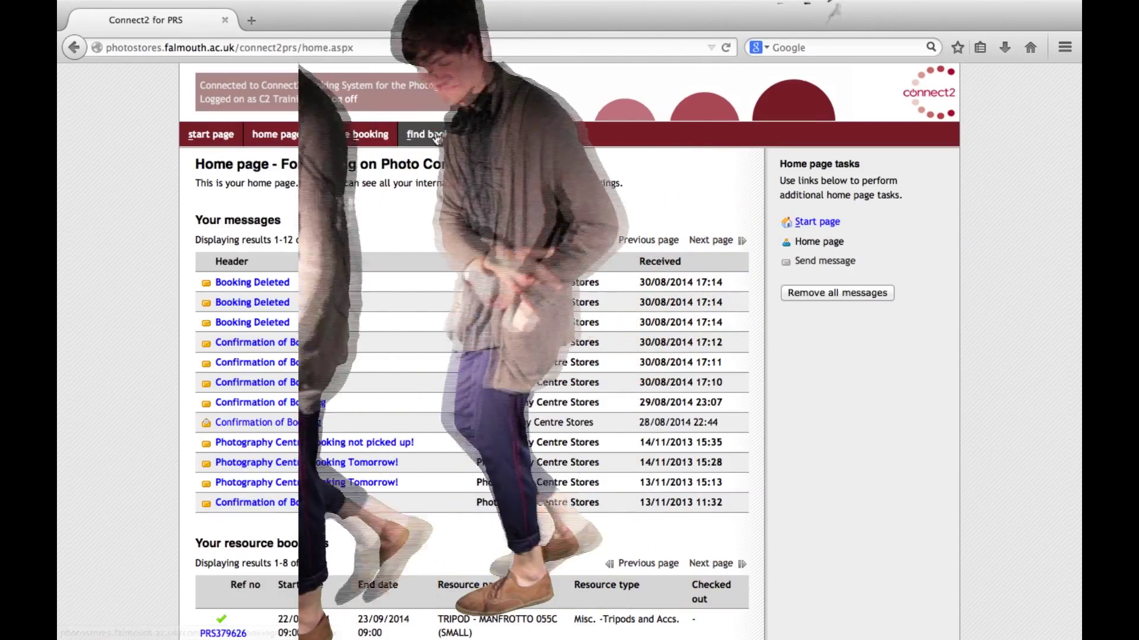
# Renew booking PRS379626 as a new booking starting Tuesday 23/9 at 09:00.
pyautogui.click(433, 133)
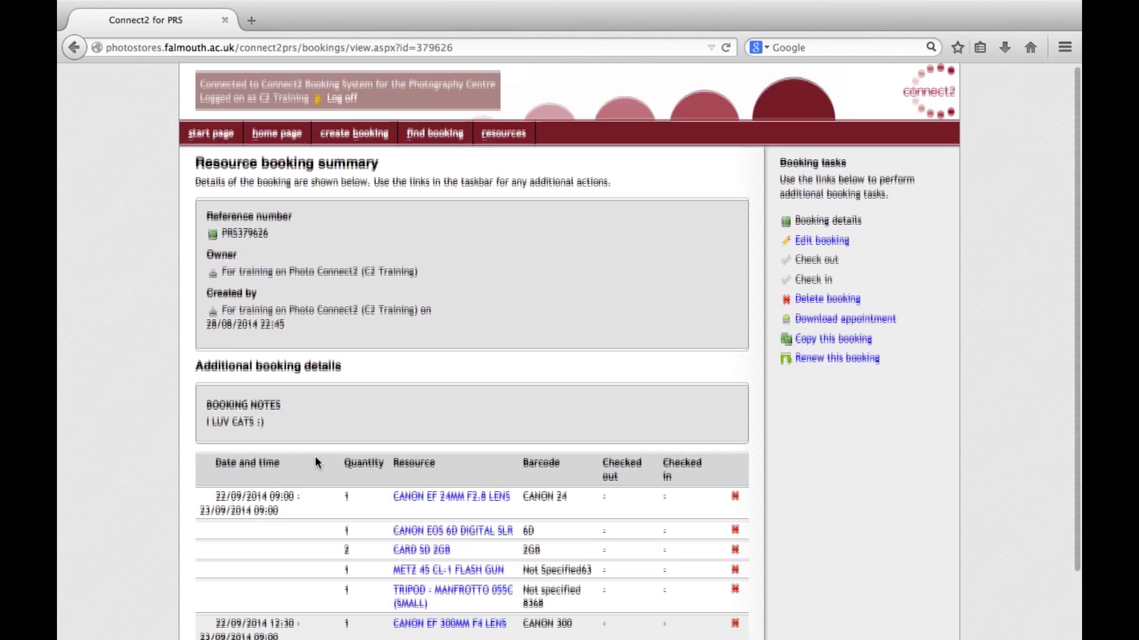
pyautogui.scroll(-2, 355, 449)
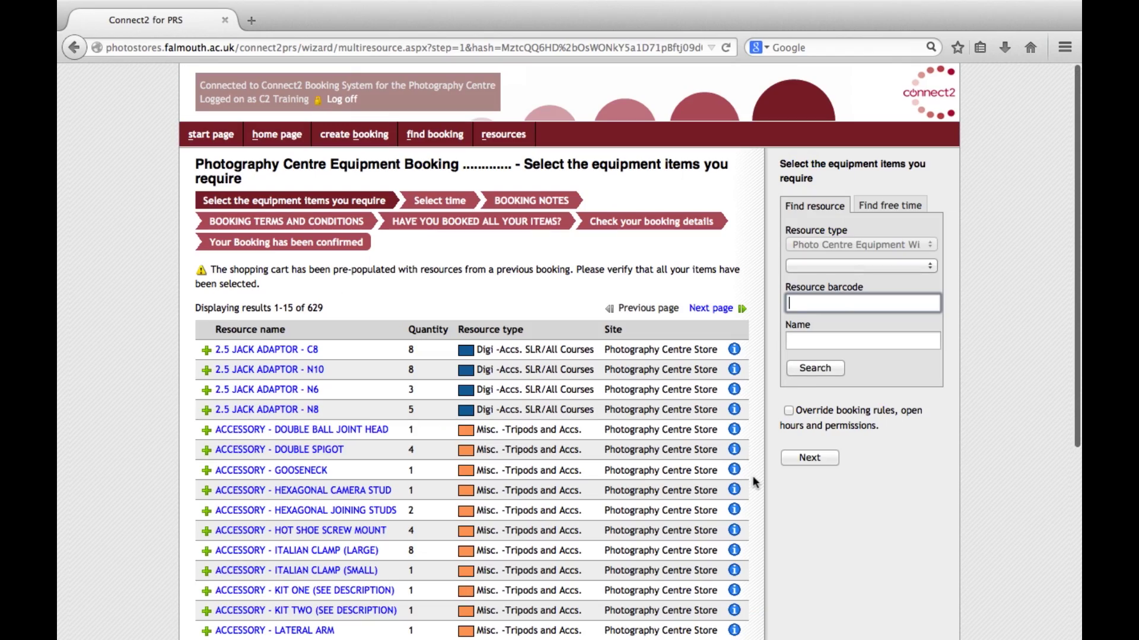
pyautogui.scroll(-5, 752, 477)
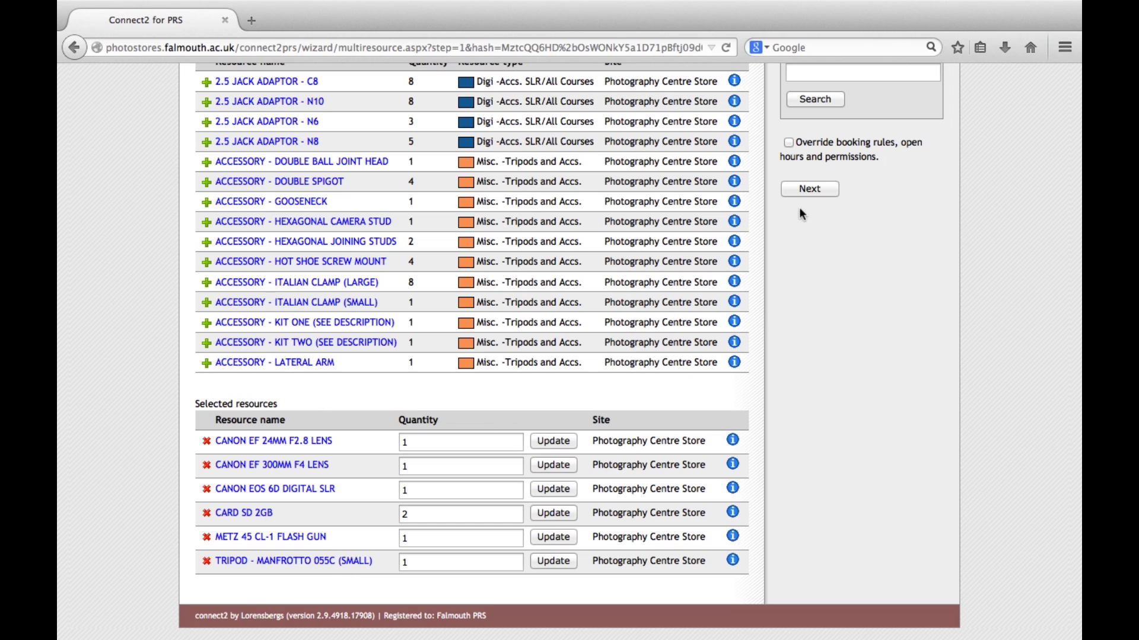
pyautogui.click(809, 189)
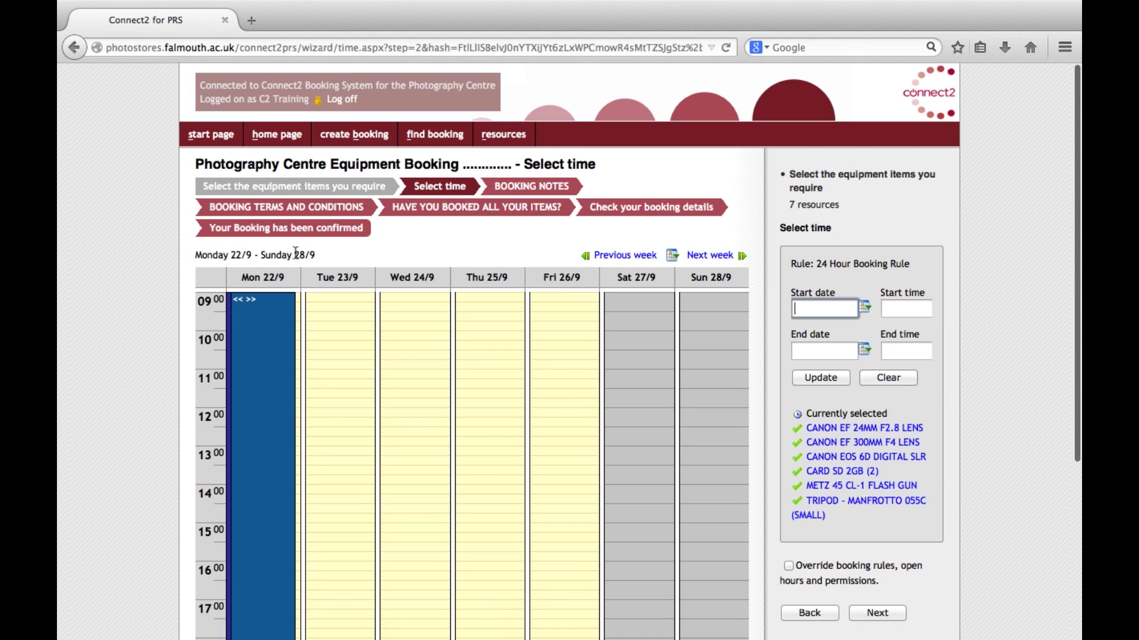
pyautogui.scroll(-5, 300, 264)
pyautogui.scroll(4, 300, 270)
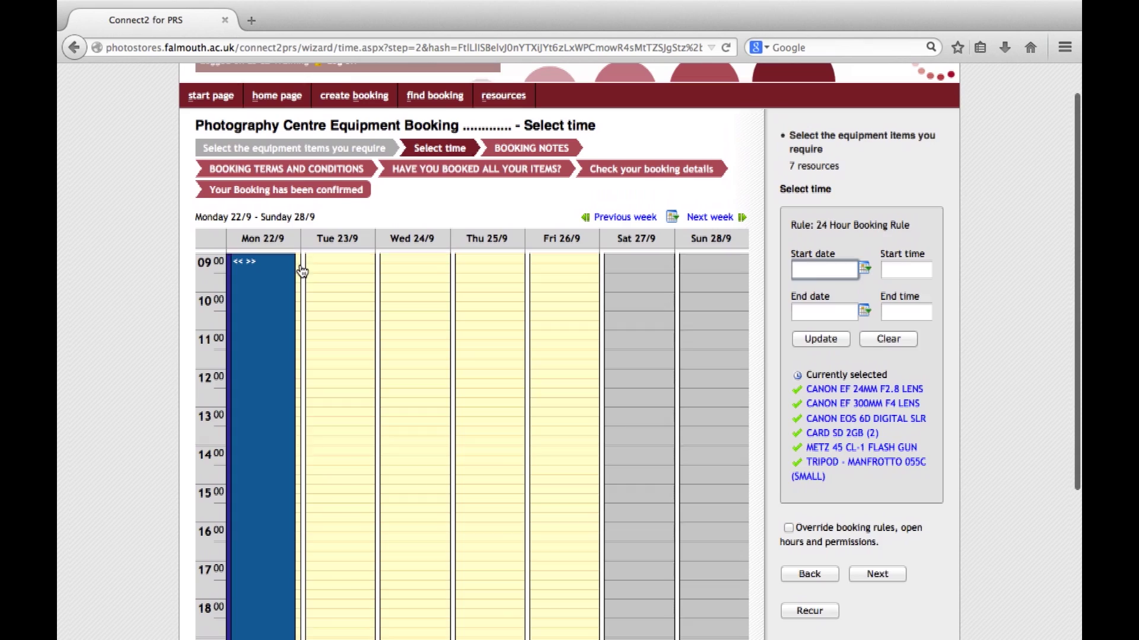
pyautogui.click(321, 263)
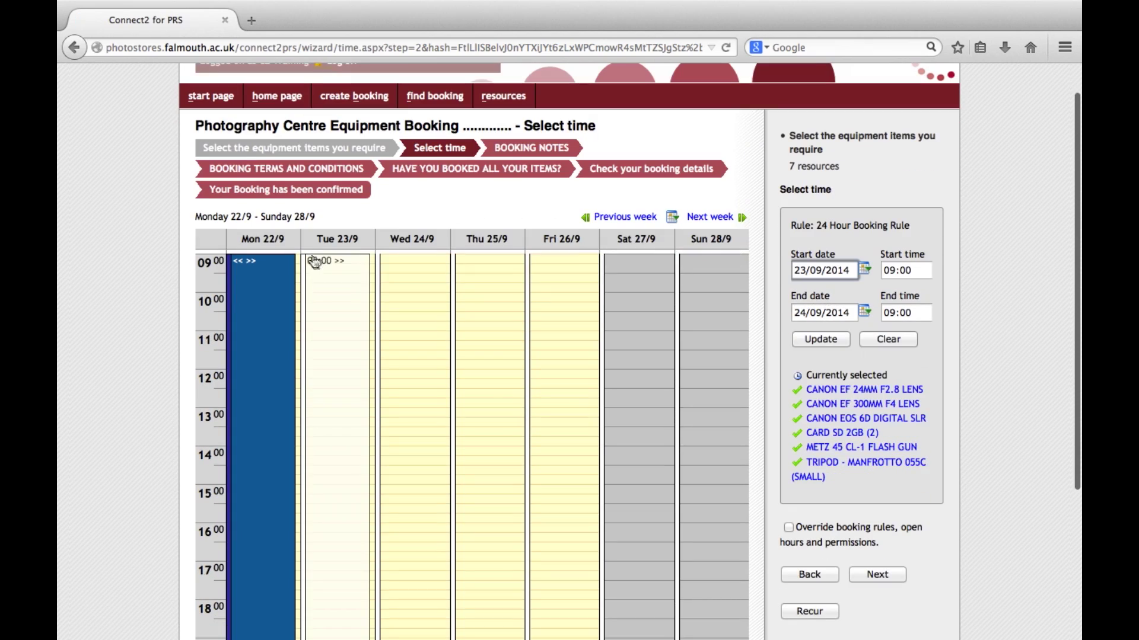
pyautogui.scroll(-3, 339, 261)
pyautogui.scroll(4, 338, 347)
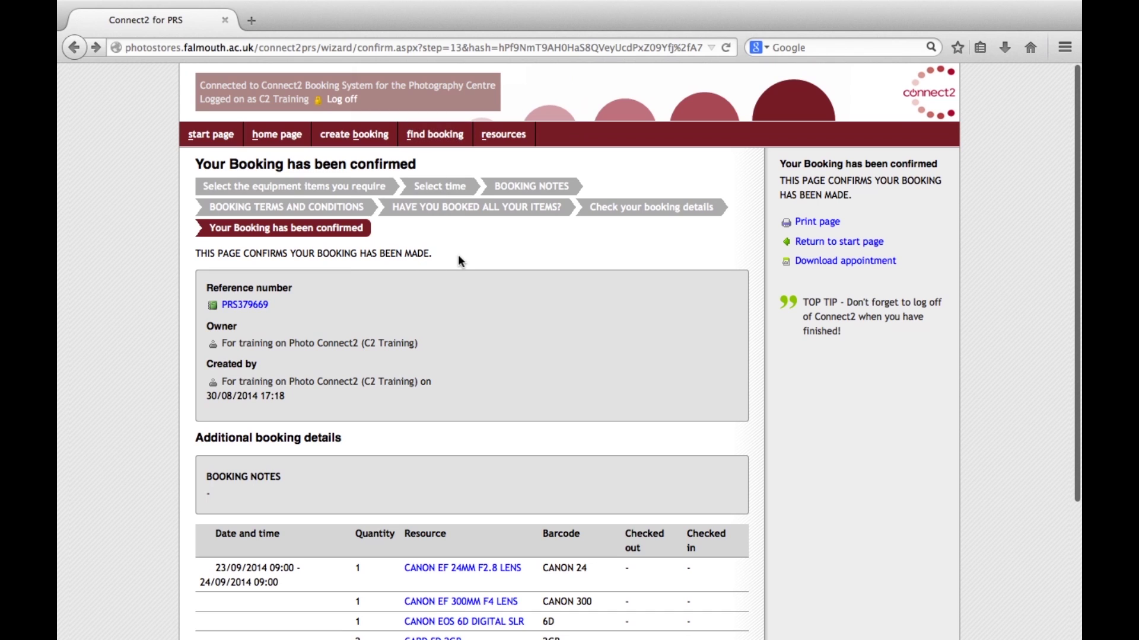
pyautogui.click(435, 143)
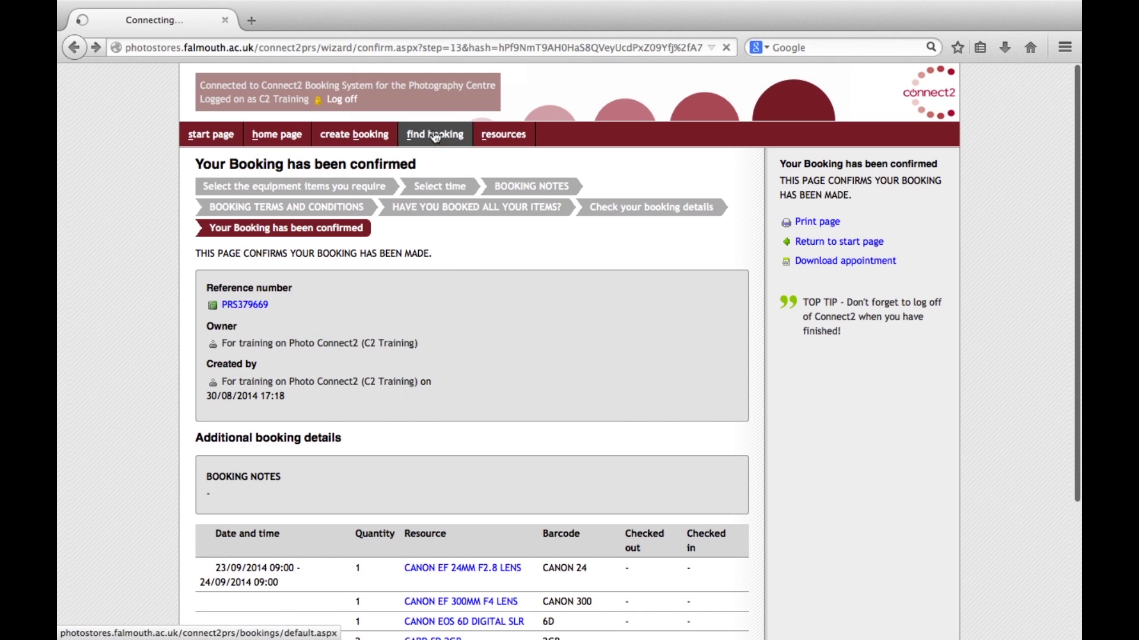
pyautogui.scroll(-4, 200, 427)
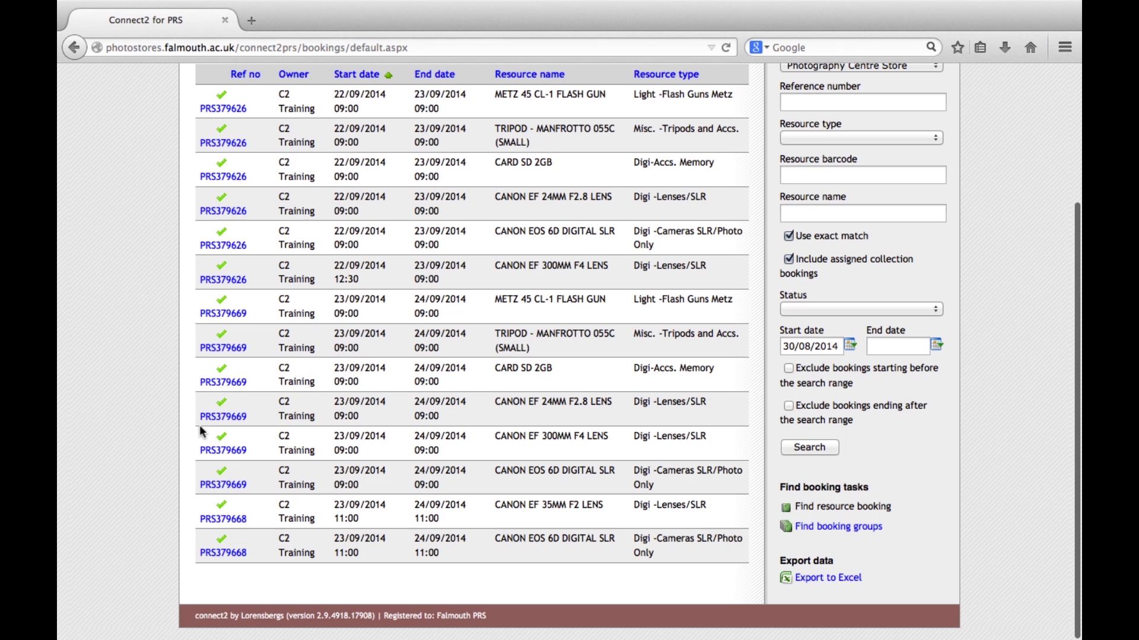
pyautogui.click(237, 412)
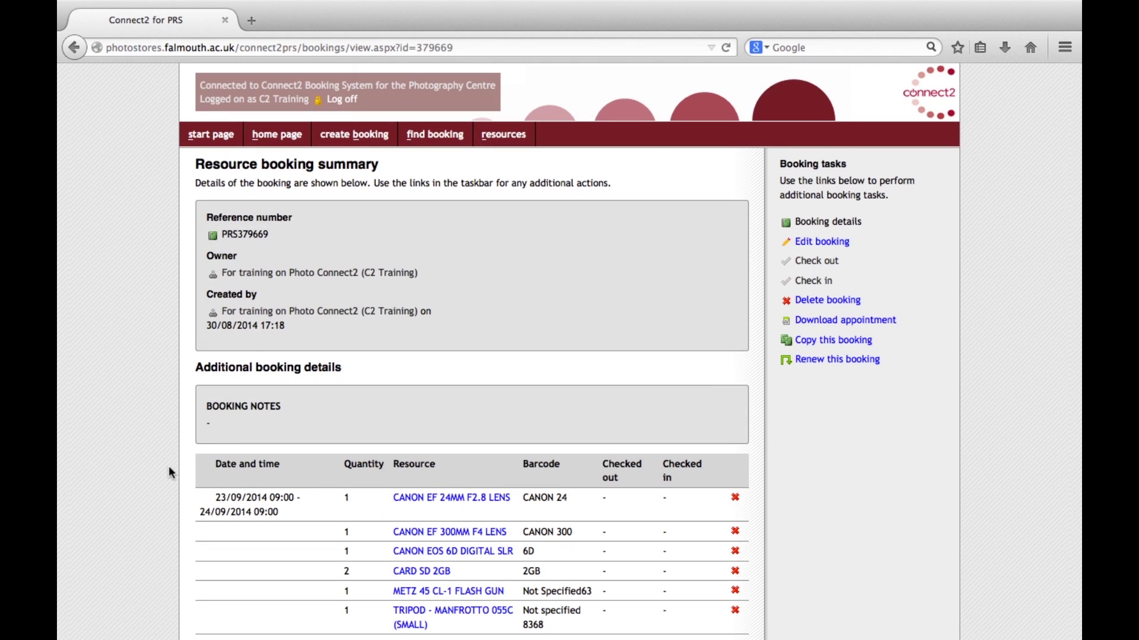
pyautogui.scroll(-2, 169, 471)
pyautogui.moveTo(293, 457); pyautogui.dragTo(209, 435)
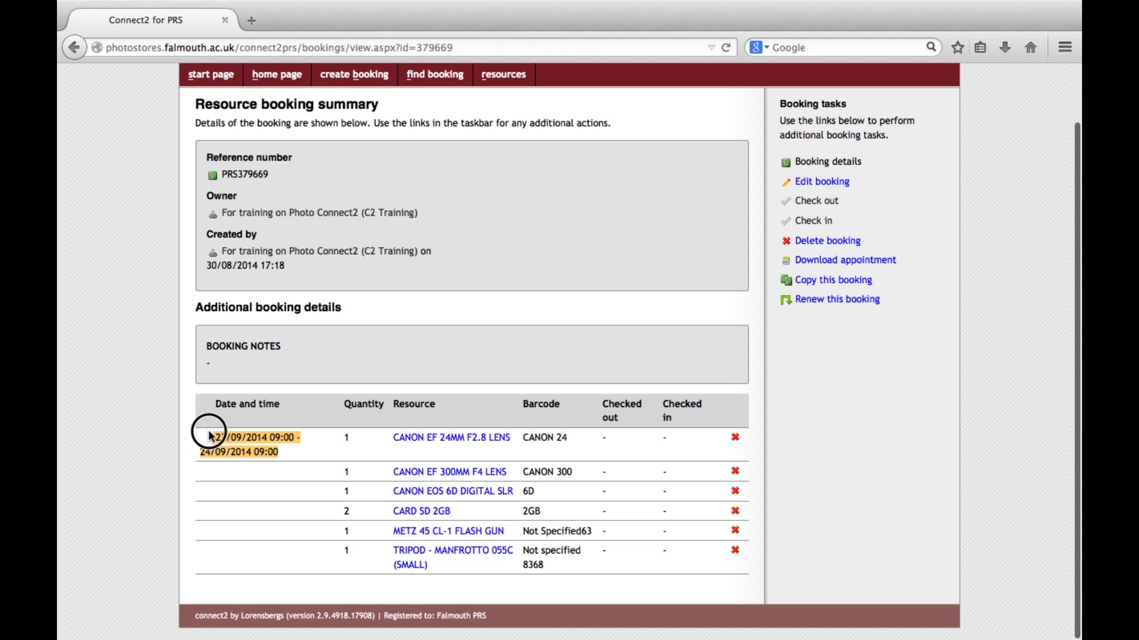
pyautogui.click(305, 454)
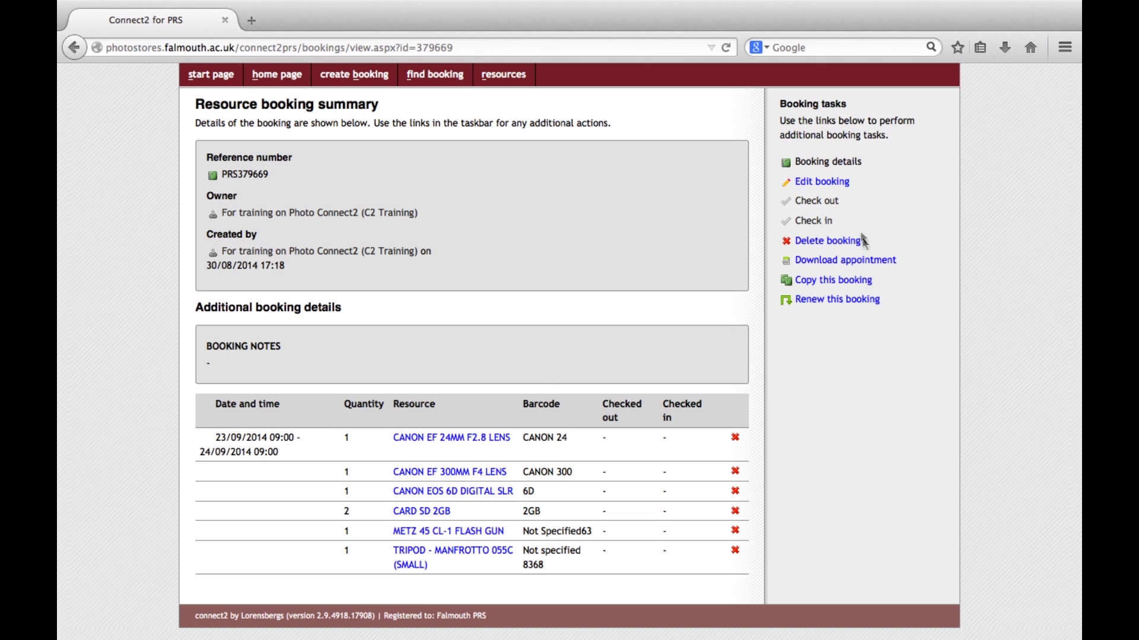
pyautogui.click(845, 181)
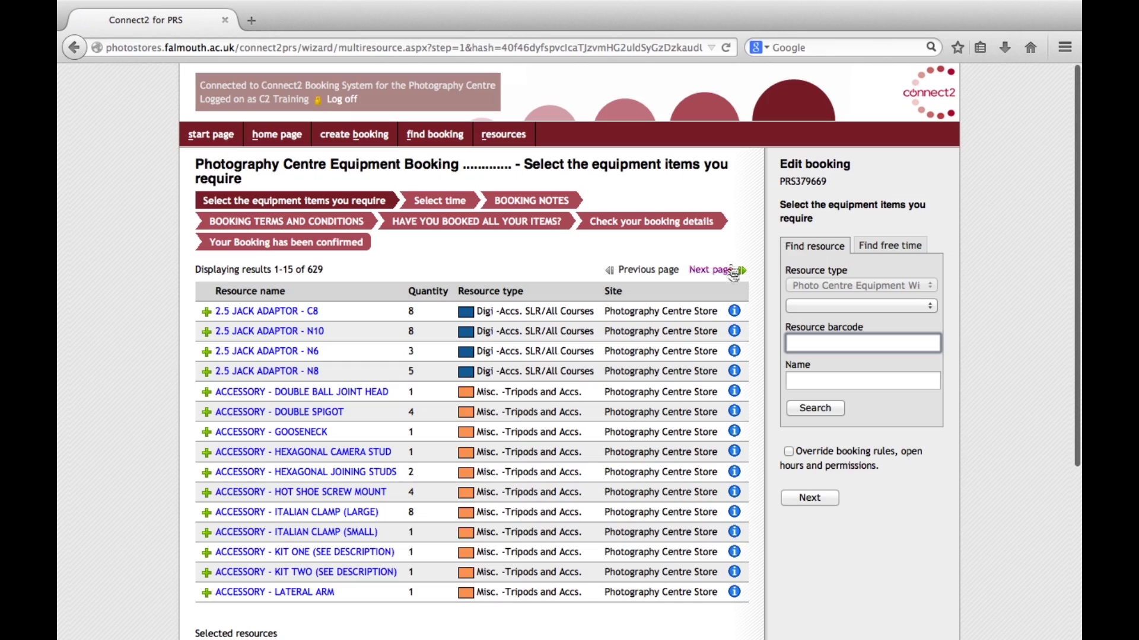
pyautogui.scroll(-5, 747, 341)
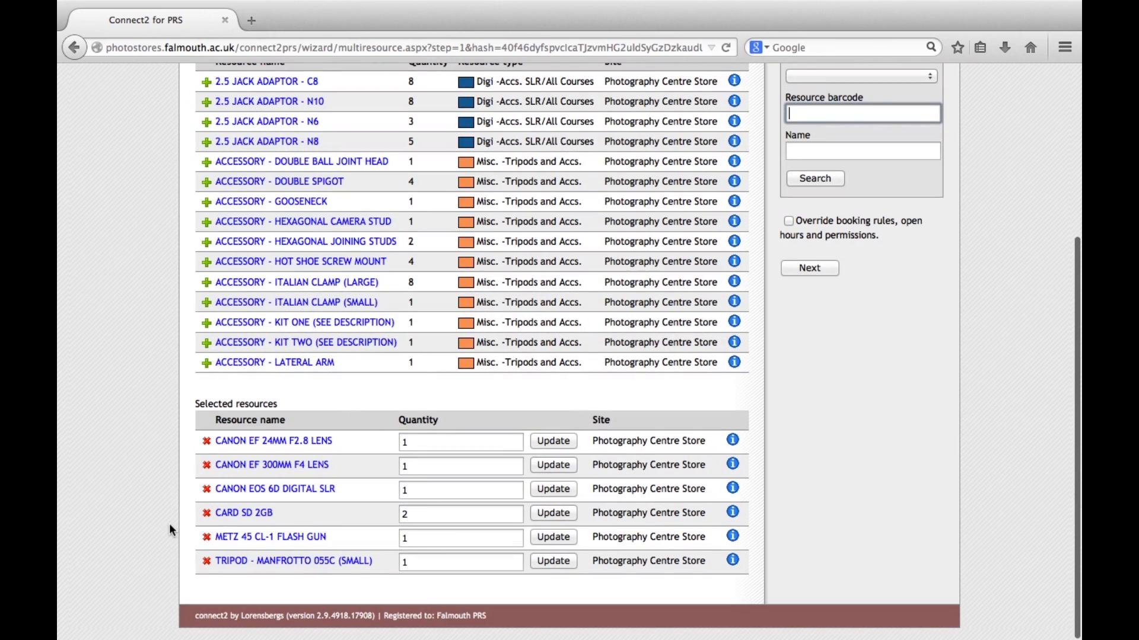
# Remove the Canon EF 300mm F4 lens and filter equipment to Digi -Lenses/SLR.
pyautogui.click(207, 466)
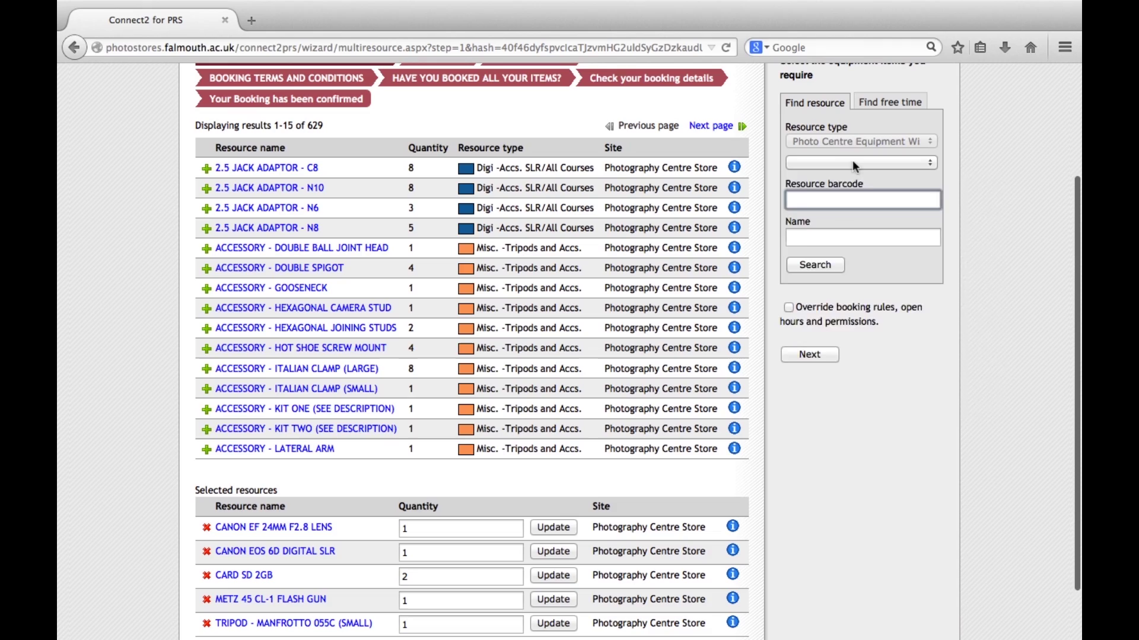
pyautogui.click(852, 161)
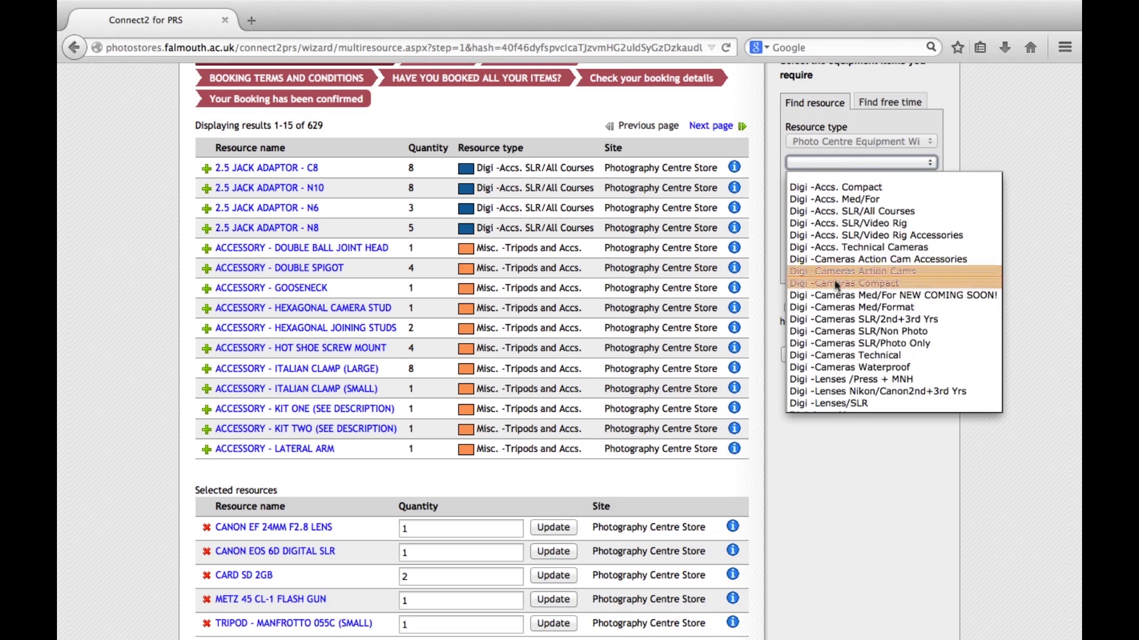
pyautogui.click(833, 404)
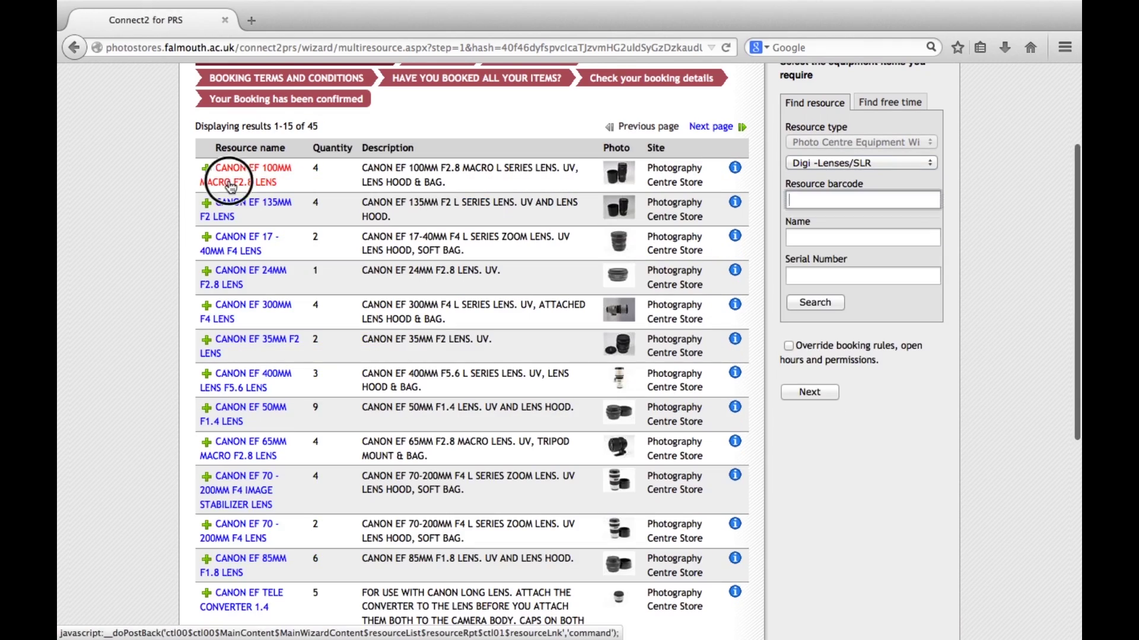
pyautogui.scroll(-5, 159, 370)
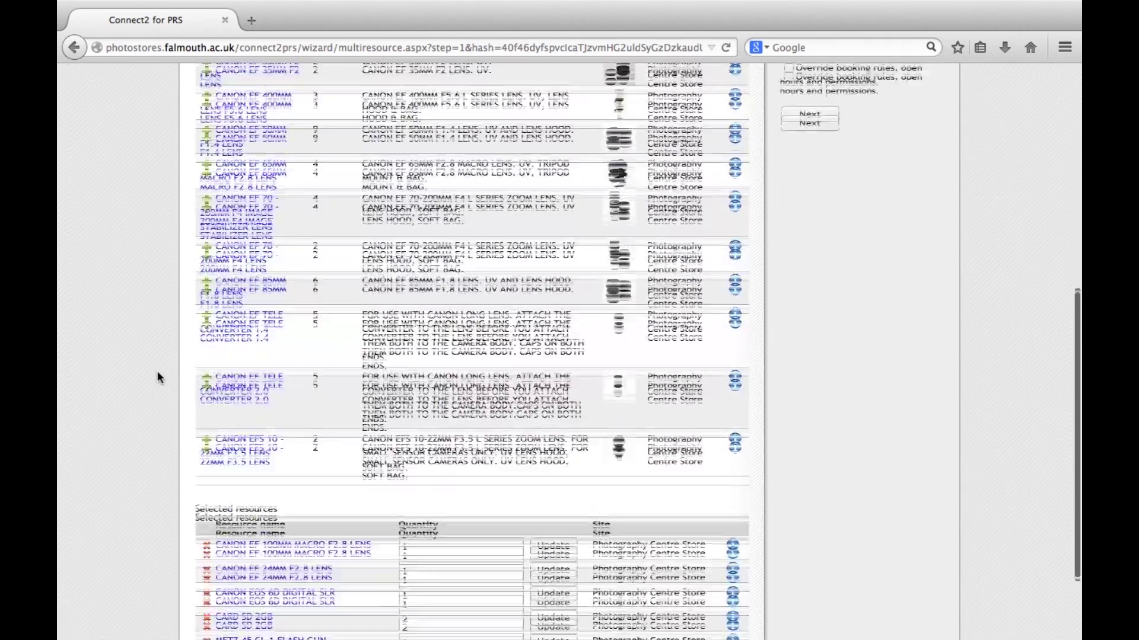
pyautogui.scroll(-2, 158, 369)
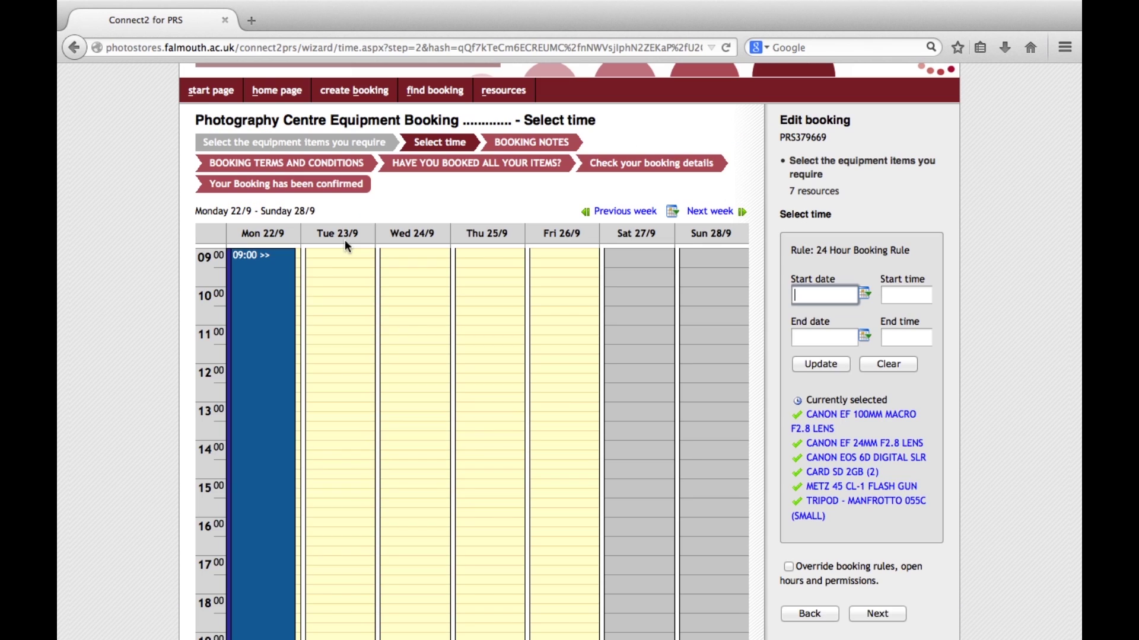
# Reschedule the booking to start Wednesday 24/9 at 09:00 and submit it.
pyautogui.click(347, 260)
pyautogui.click(878, 615)
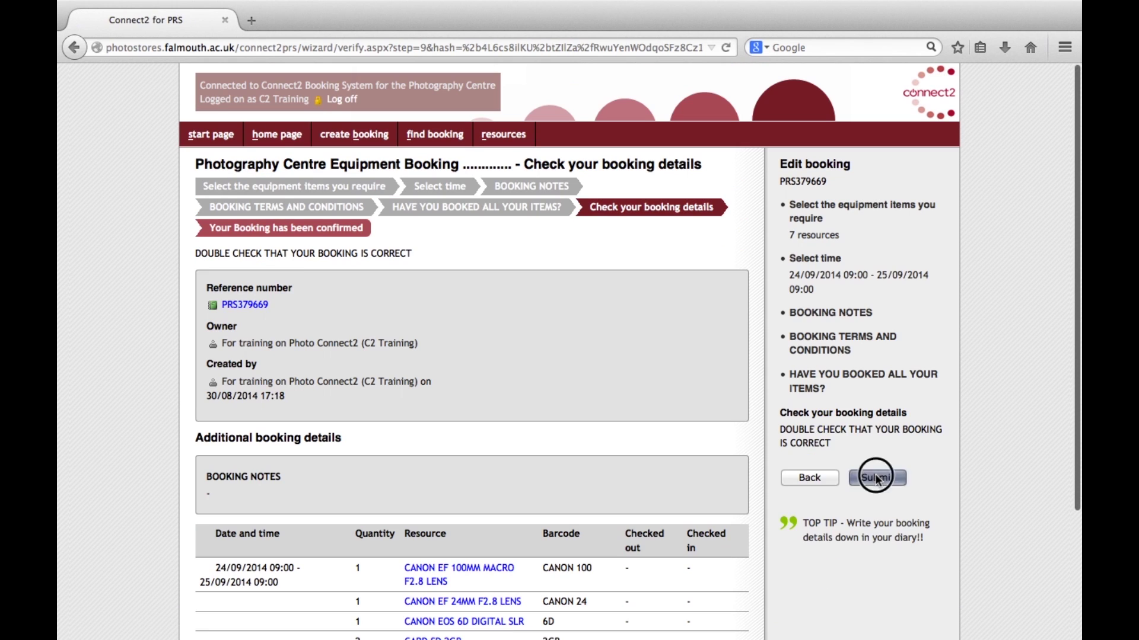
pyautogui.click(875, 477)
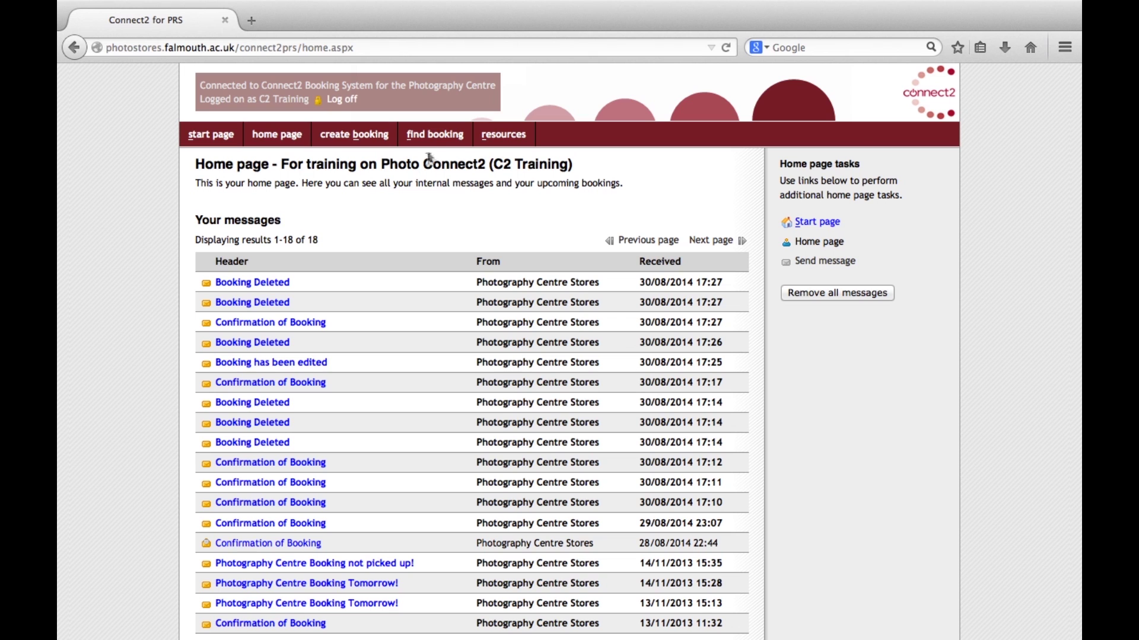
pyautogui.click(432, 134)
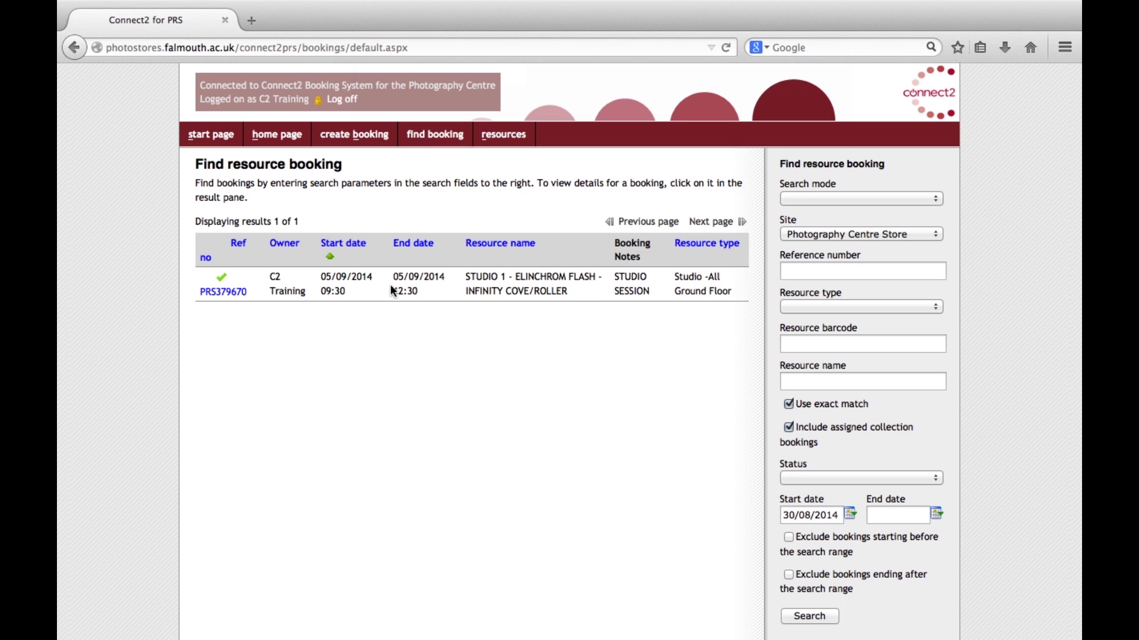
pyautogui.click(221, 292)
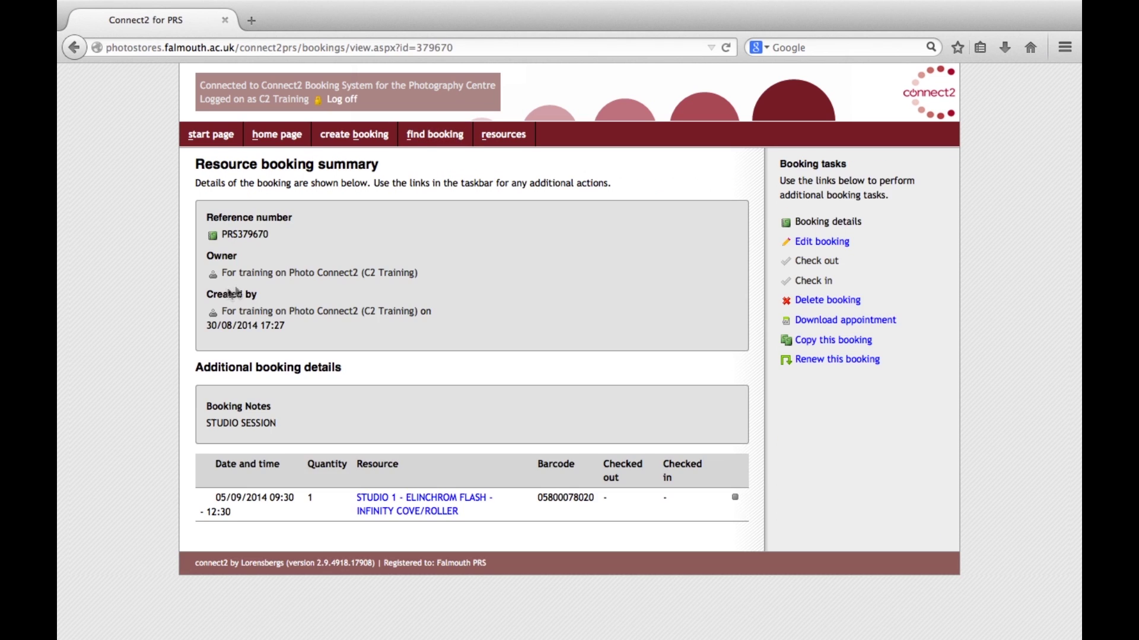
pyautogui.click(828, 302)
pyautogui.click(636, 312)
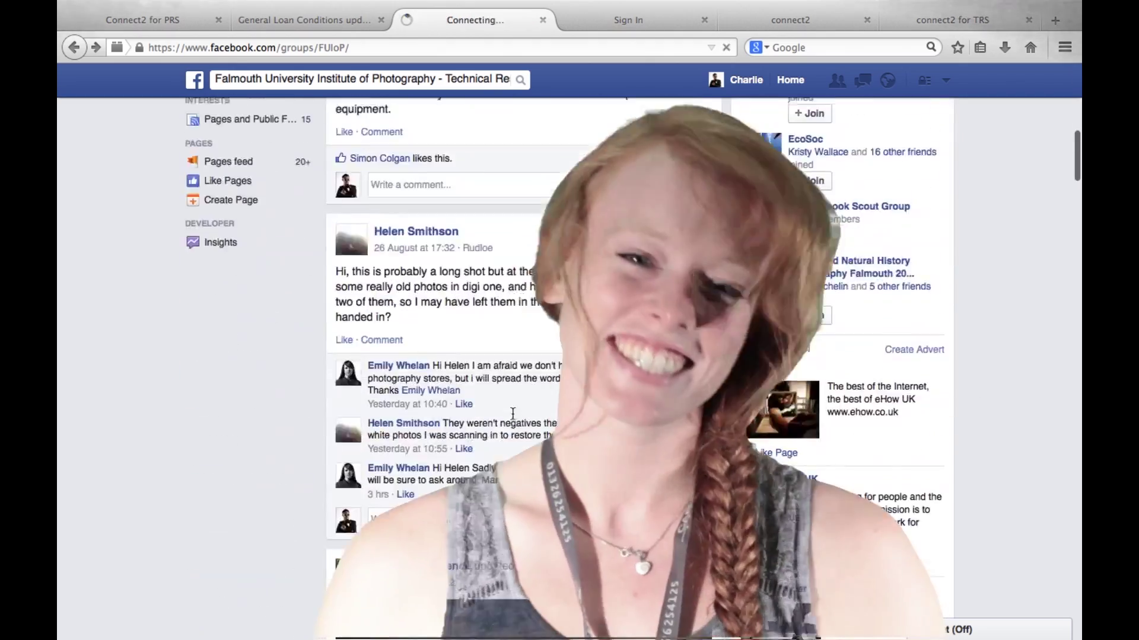
pyautogui.scroll(-4, 512, 412)
pyautogui.scroll(-3, 512, 411)
pyautogui.scroll(-6, 512, 412)
pyautogui.scroll(5, 511, 413)
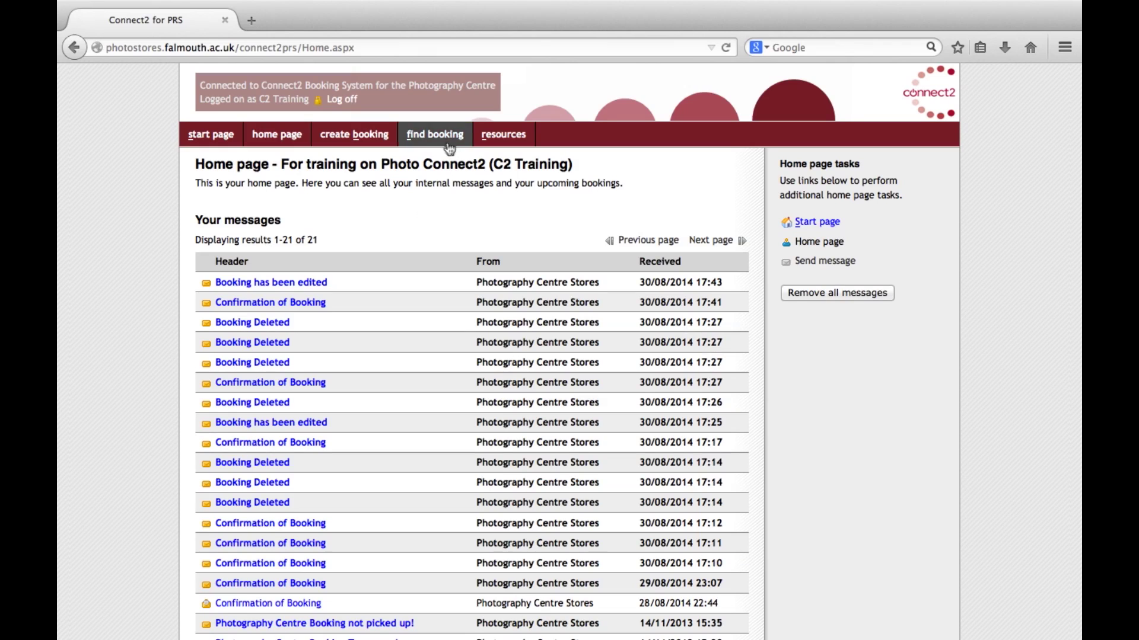
pyautogui.click(448, 145)
pyautogui.click(220, 339)
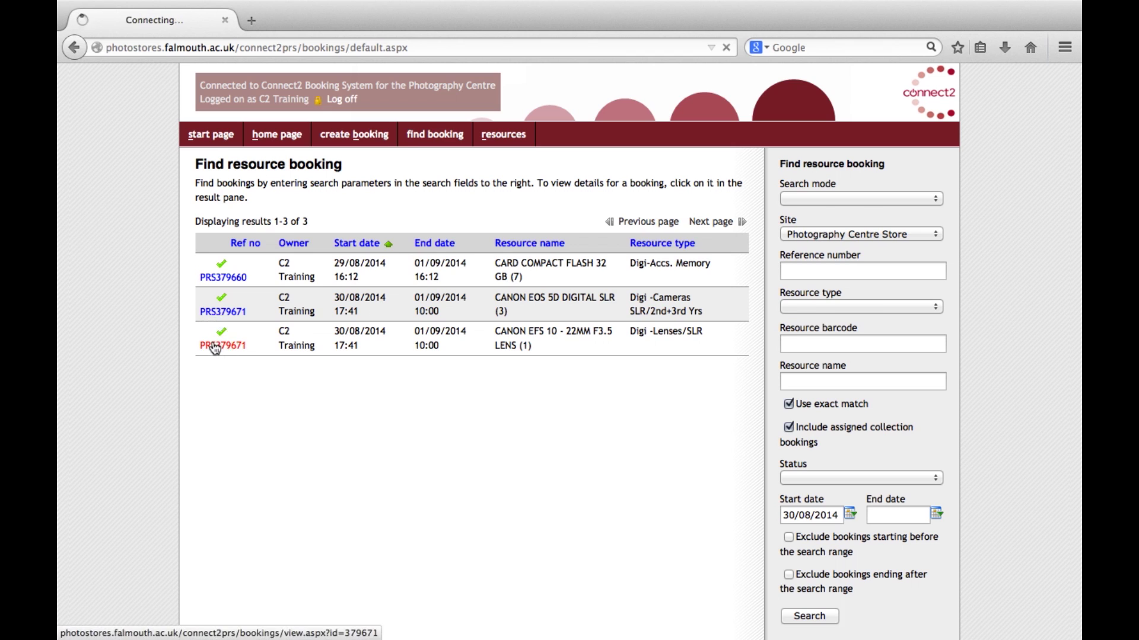
pyautogui.click(832, 374)
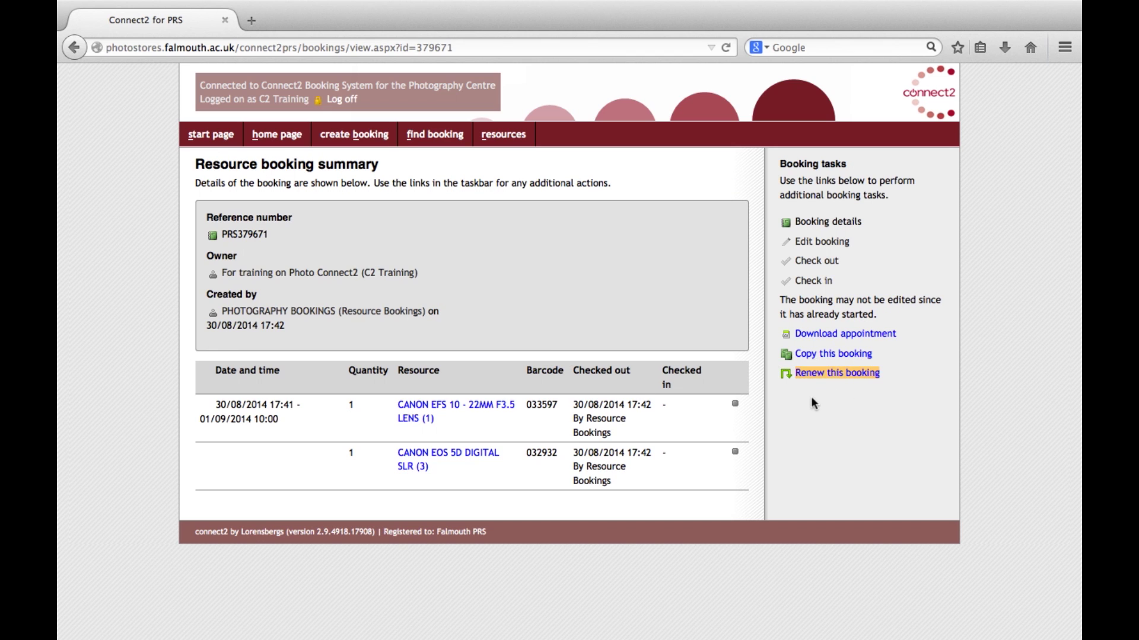
pyautogui.click(840, 380)
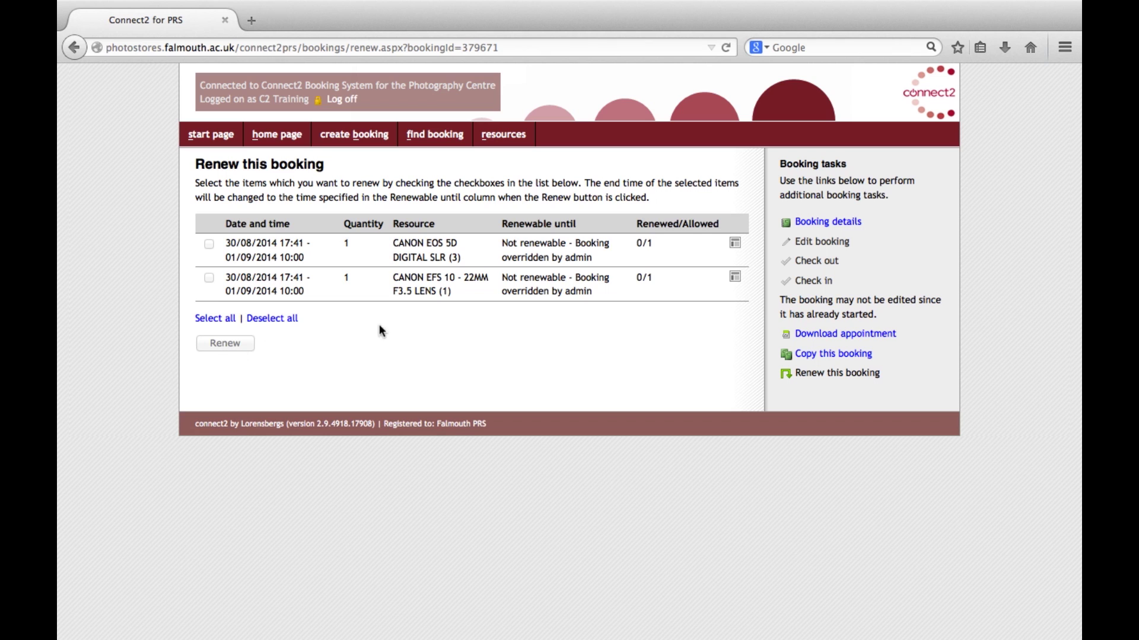
# Highlight why the compact flash card in PRS379660 isn't renewable yet.
pyautogui.moveTo(591, 258); pyautogui.dragTo(498, 249)
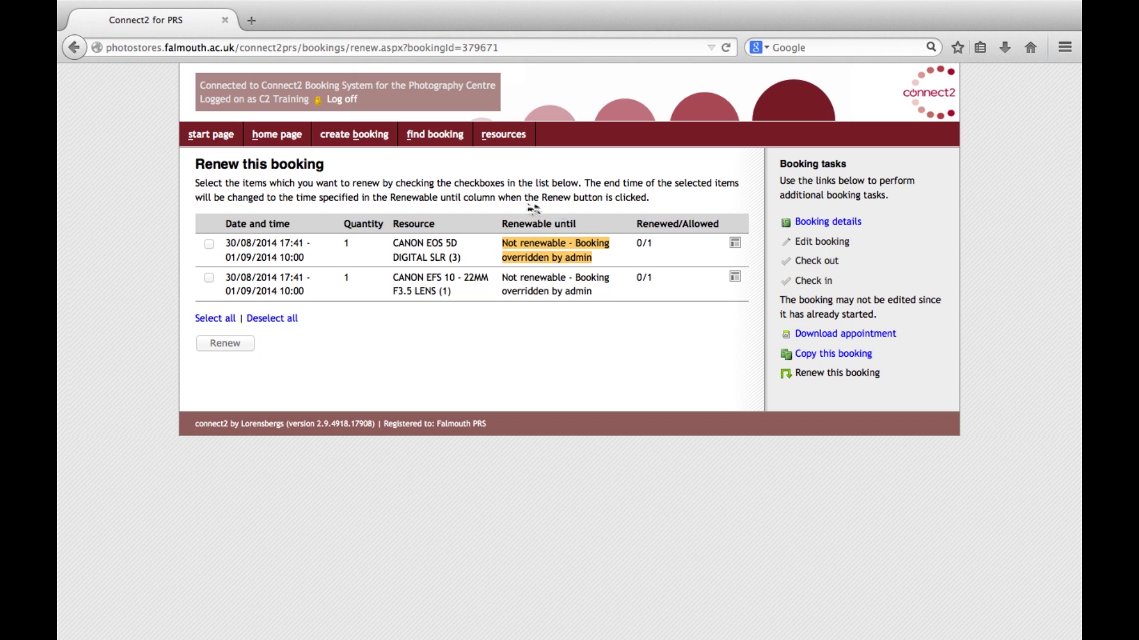
pyautogui.click(598, 330)
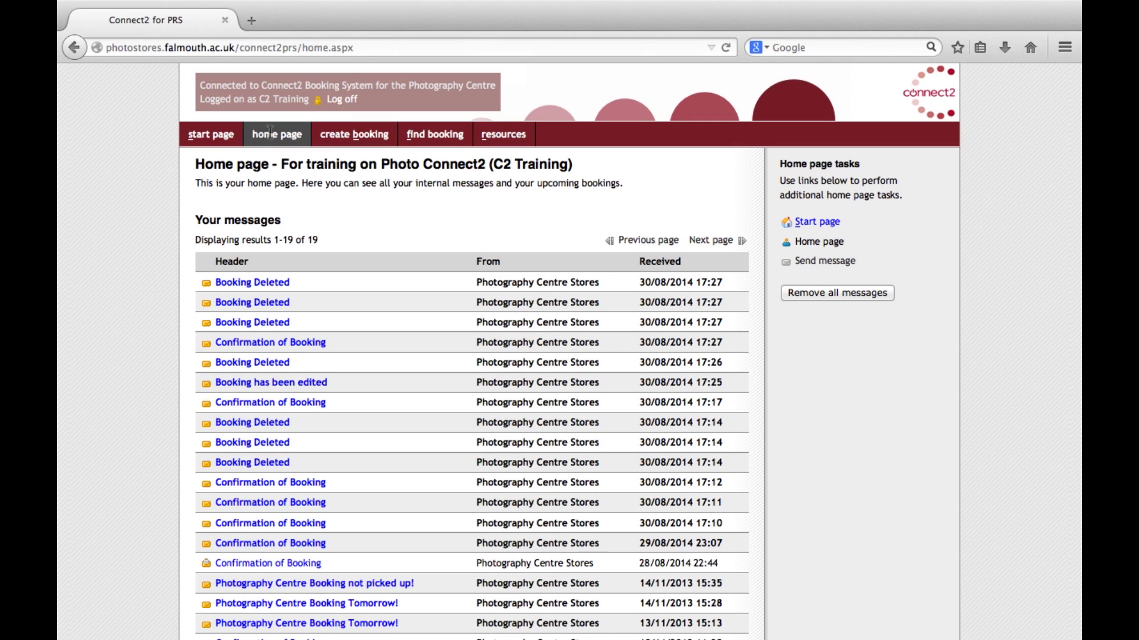
# Go to the Resources area and bring up the Find free time page.
pyautogui.click(500, 136)
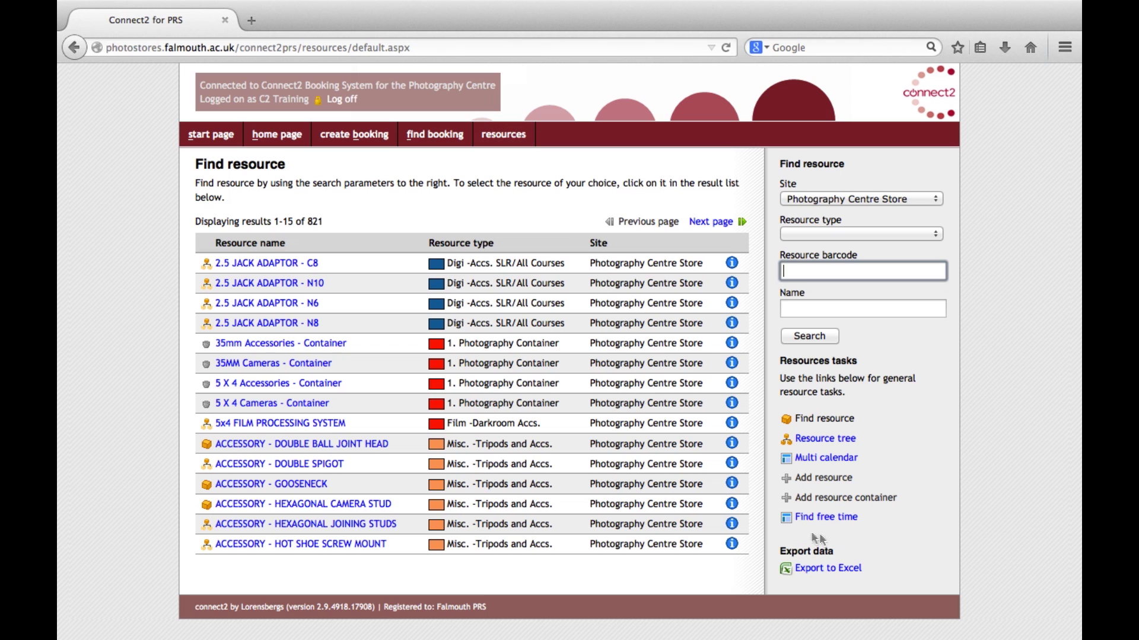
pyautogui.click(798, 520)
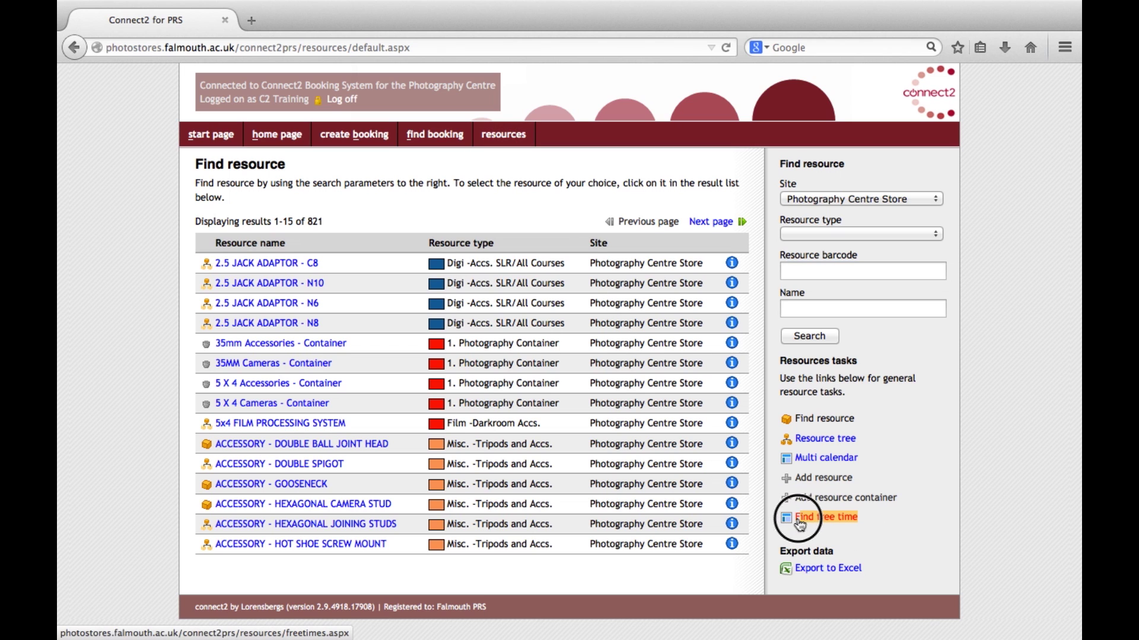
pyautogui.click(845, 518)
# Search free time for Photography Centre Facility Wizard, Studio -All Ground Floor, from 23/09/2014.
pyautogui.click(876, 234)
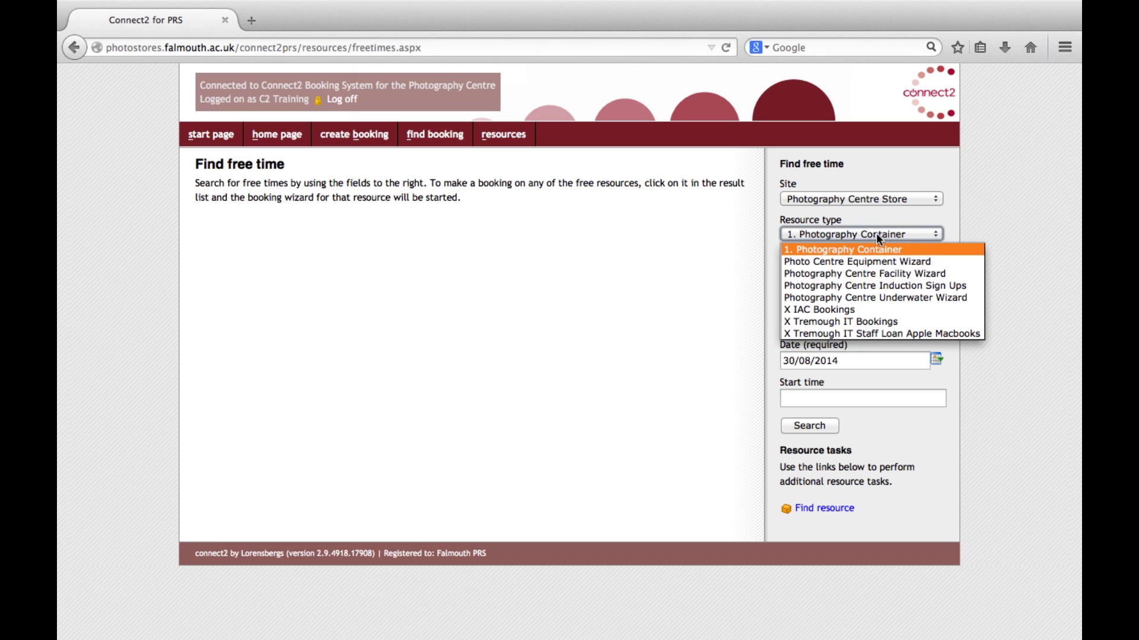
pyautogui.click(871, 272)
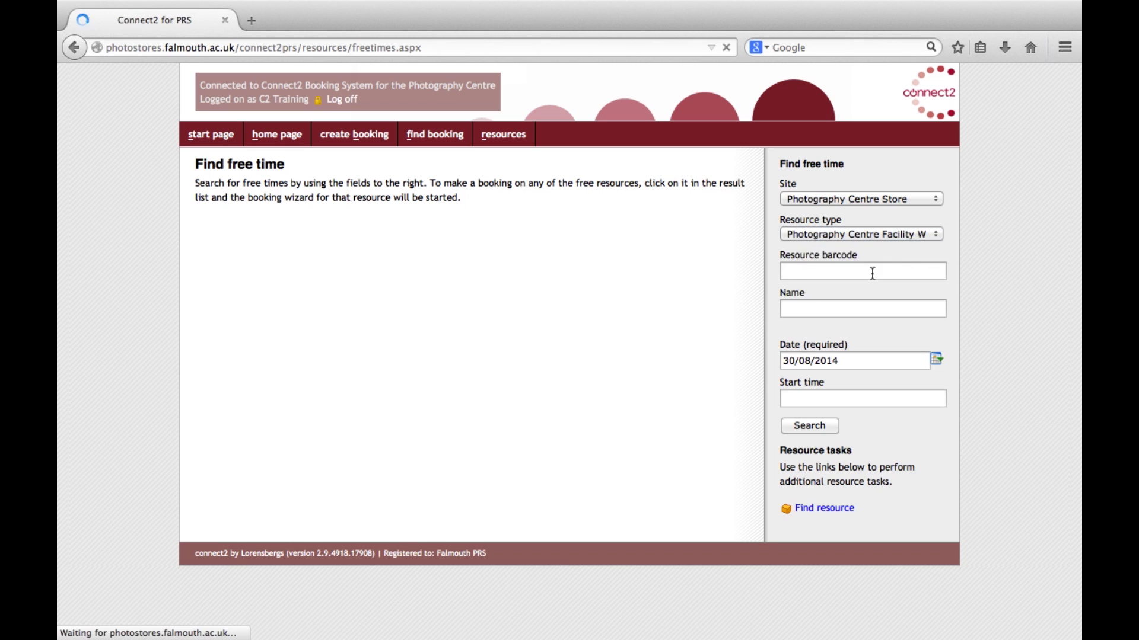
pyautogui.click(864, 256)
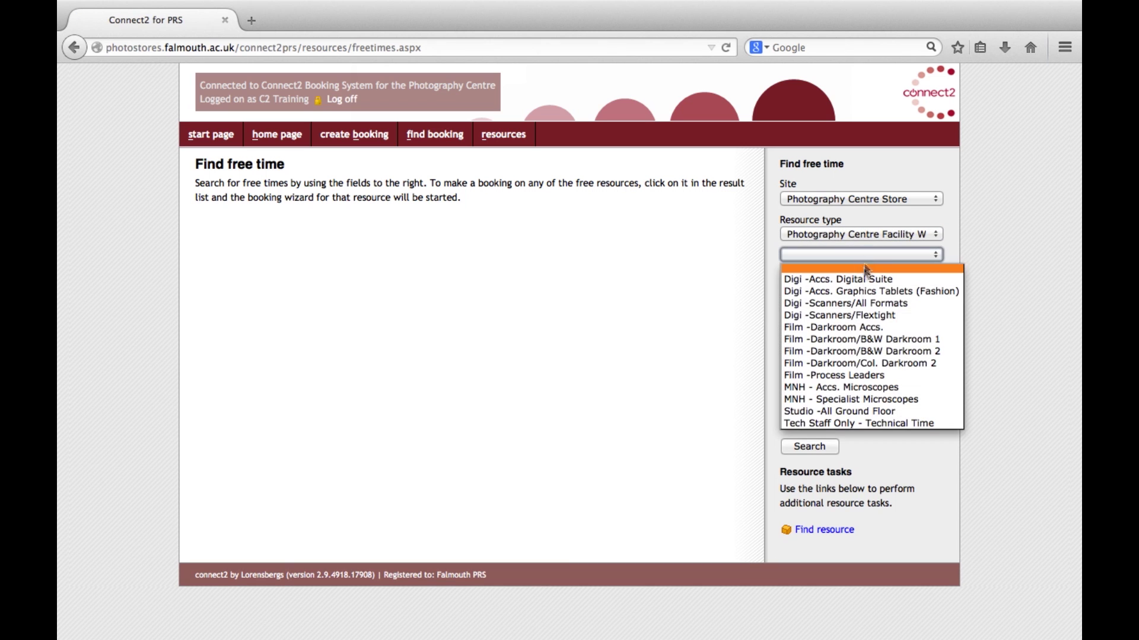
pyautogui.click(857, 411)
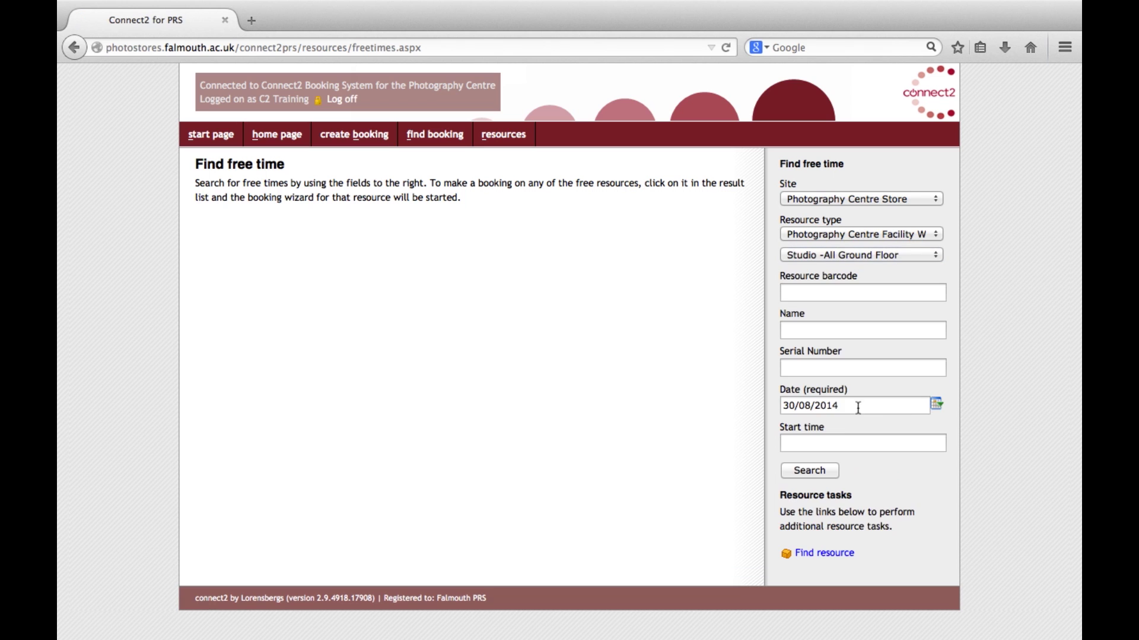
pyautogui.click(936, 404)
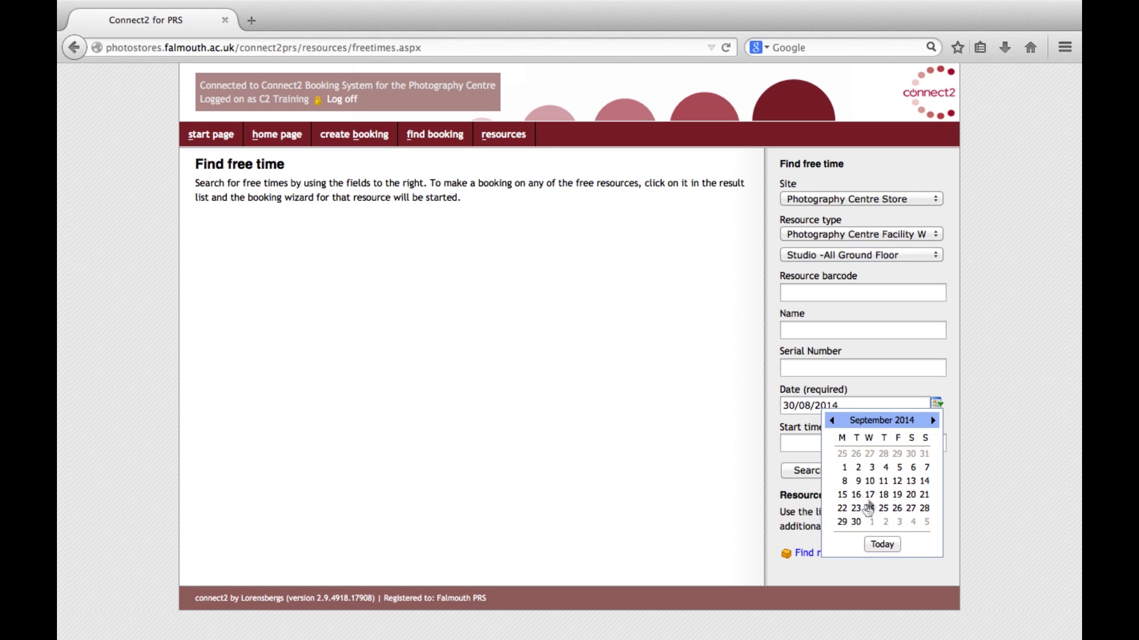
pyautogui.click(857, 509)
pyautogui.moveTo(854, 406); pyautogui.dragTo(776, 405)
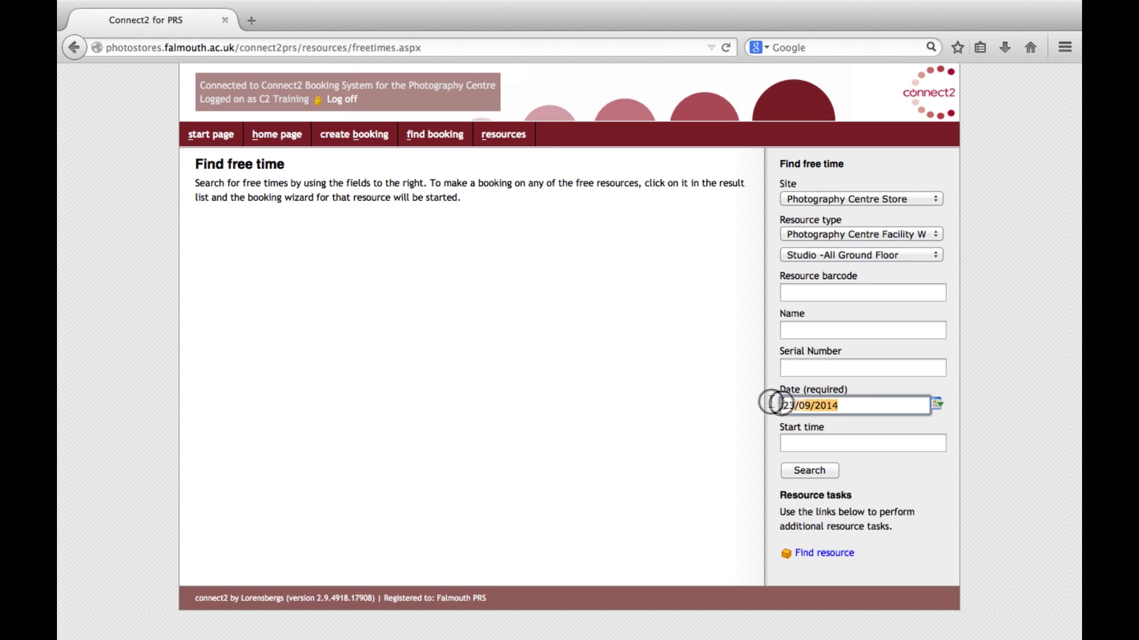
pyautogui.click(803, 474)
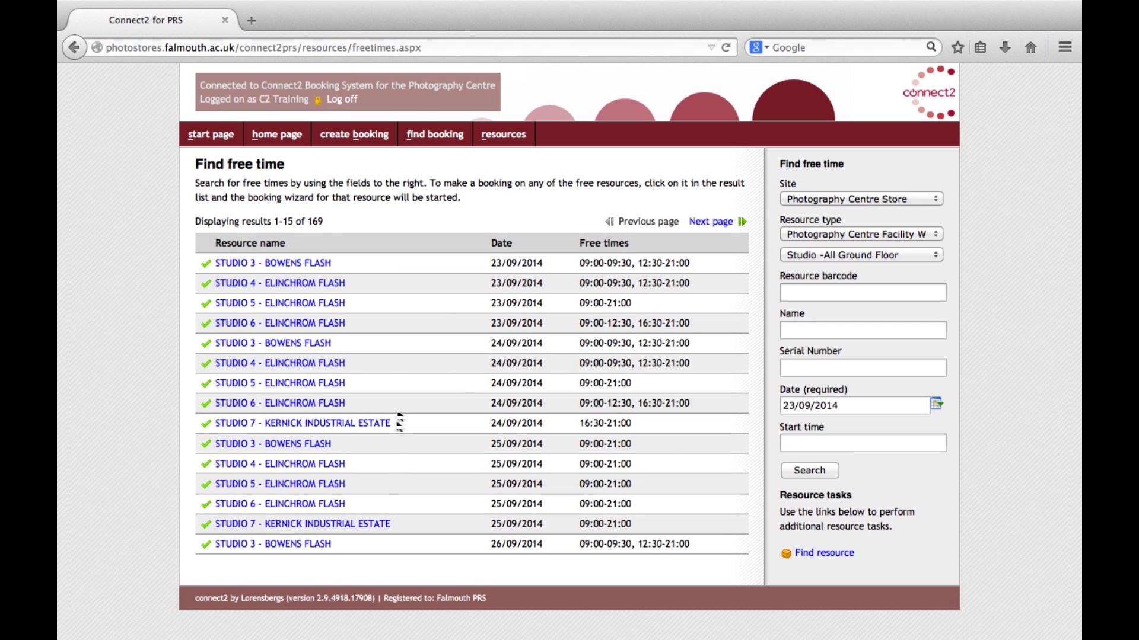
# Open Studio 3 - Bowens Flash from the results and pick a start time on 23/09.
pyautogui.click(218, 544)
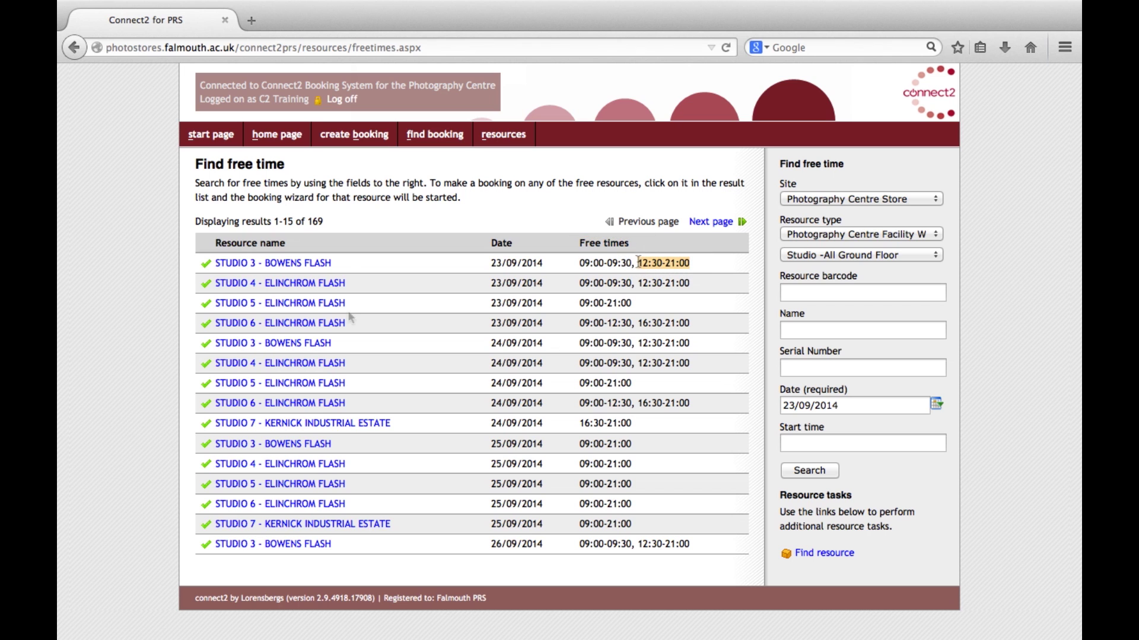
pyautogui.click(303, 265)
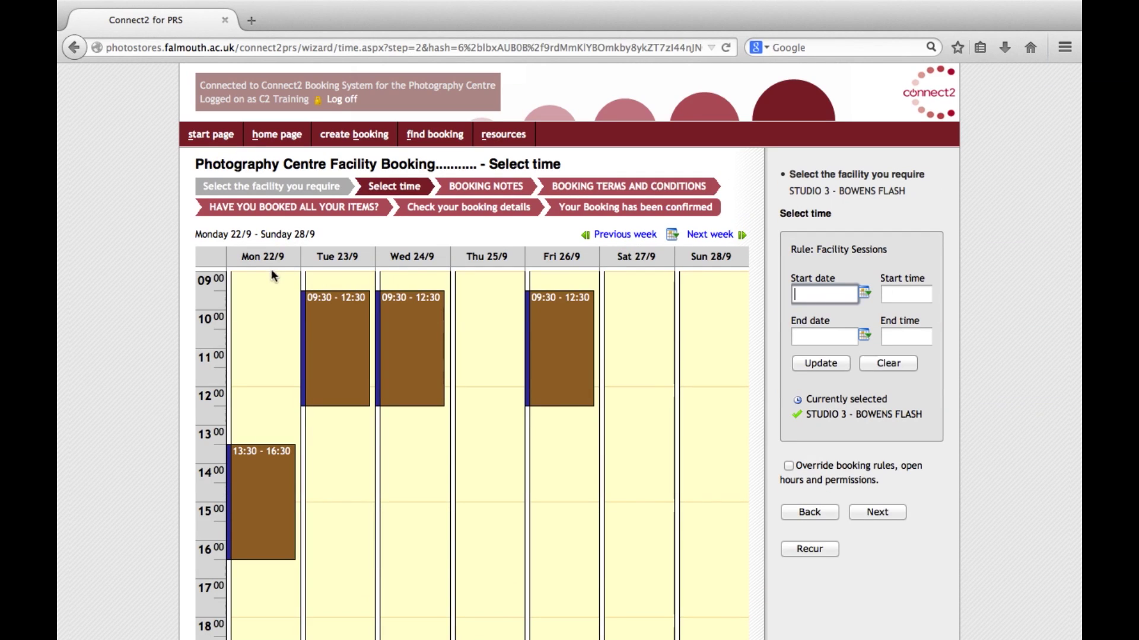
pyautogui.click(267, 282)
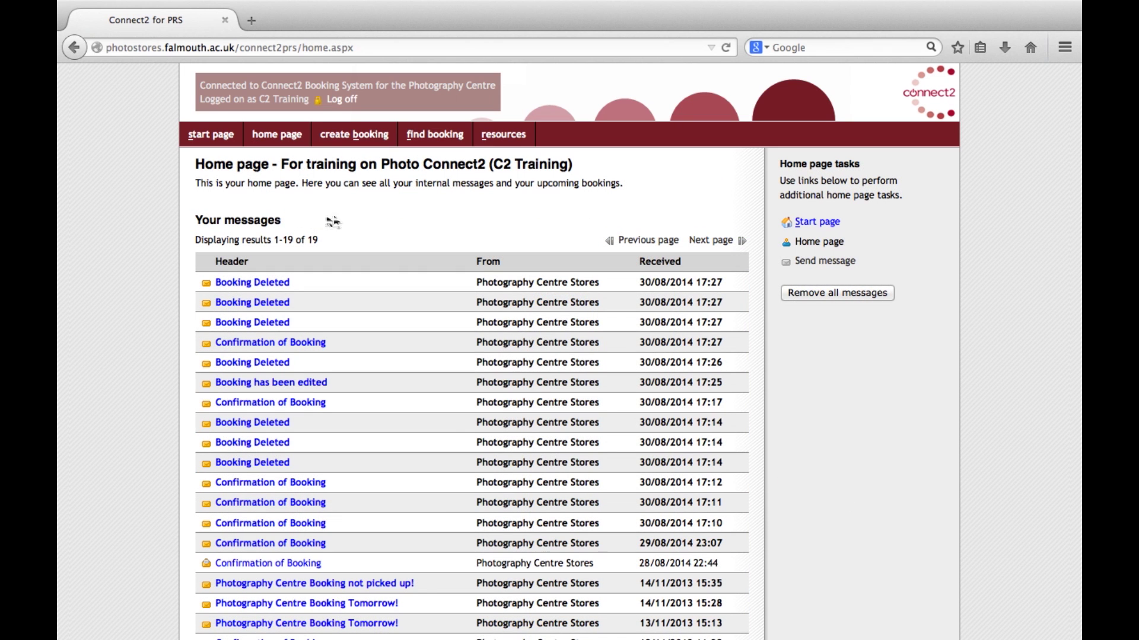
# Go to Resources > Multi calendar and start Add resource calendar.
pyautogui.click(504, 135)
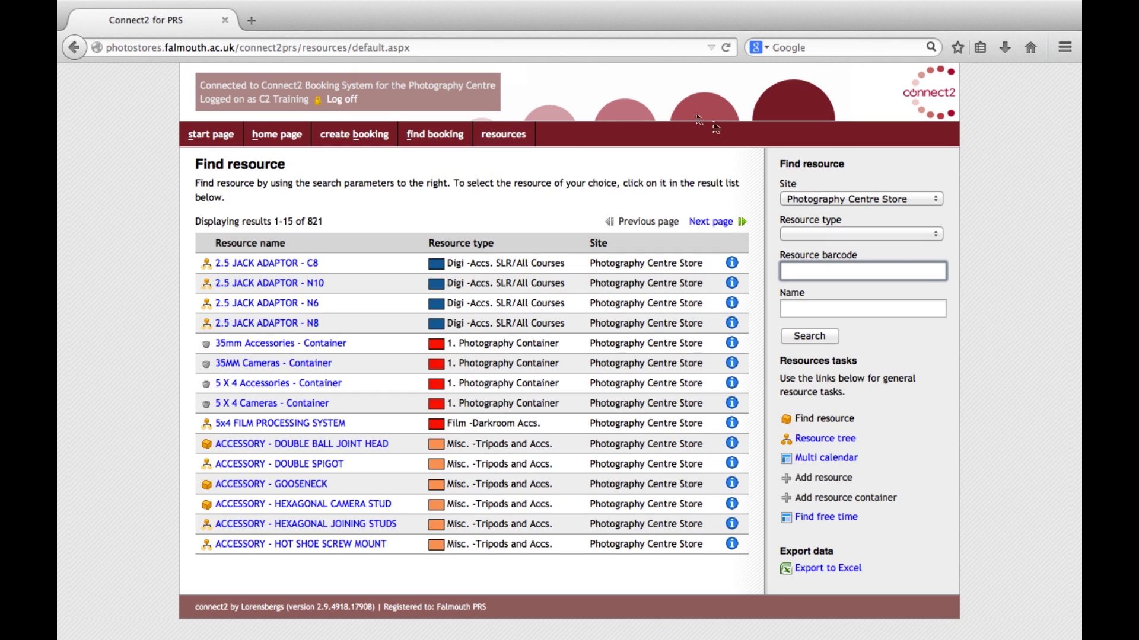
pyautogui.click(860, 459)
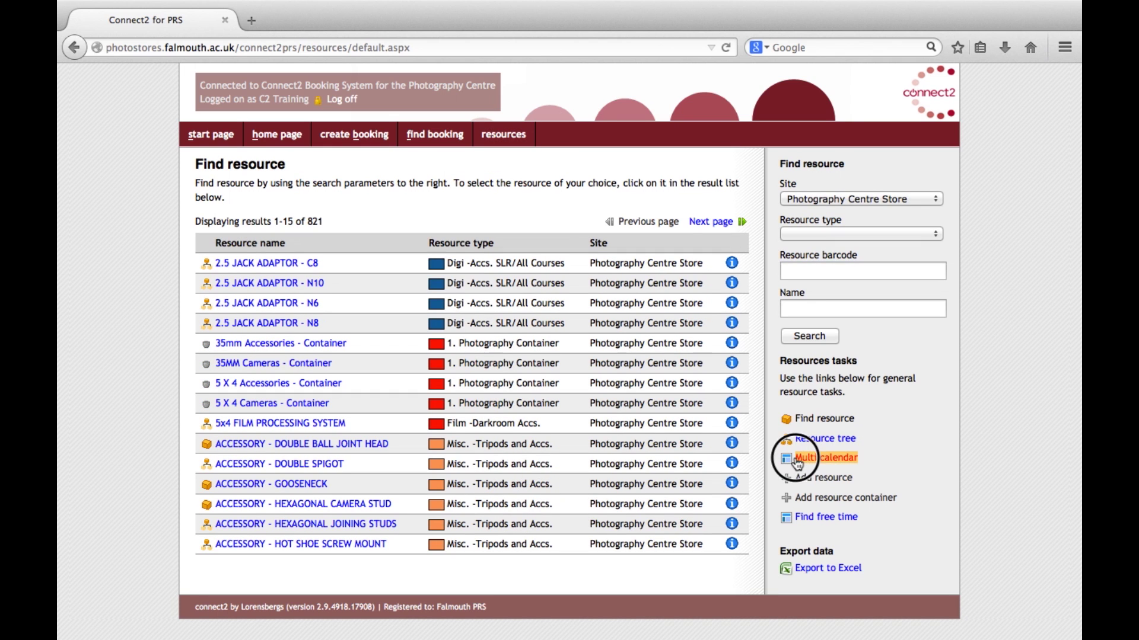
pyautogui.click(840, 458)
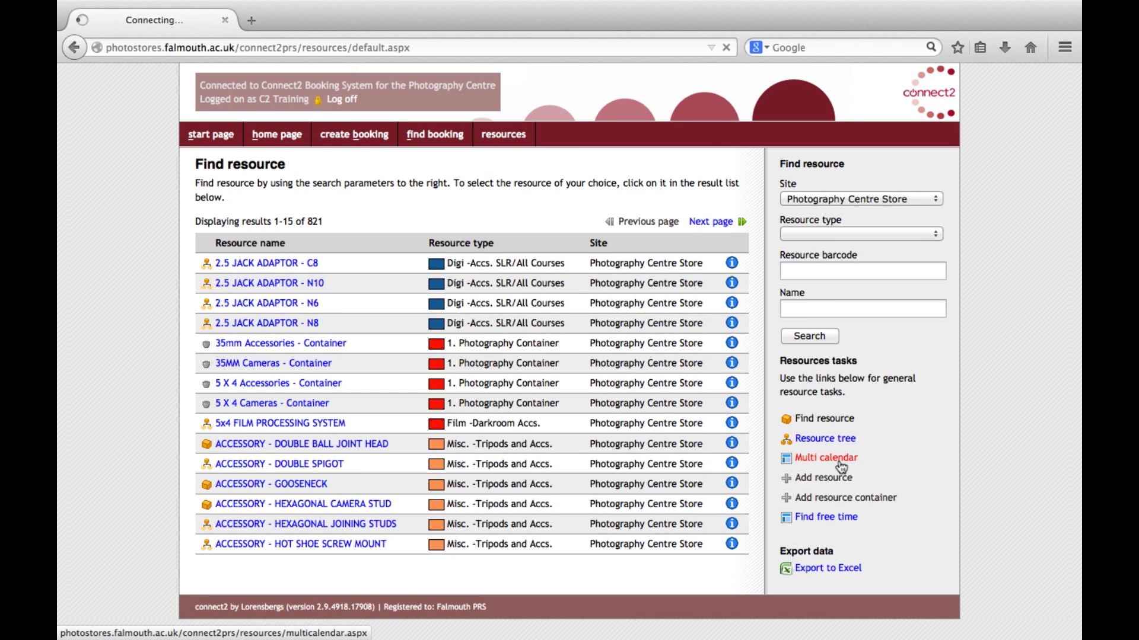
pyautogui.click(847, 228)
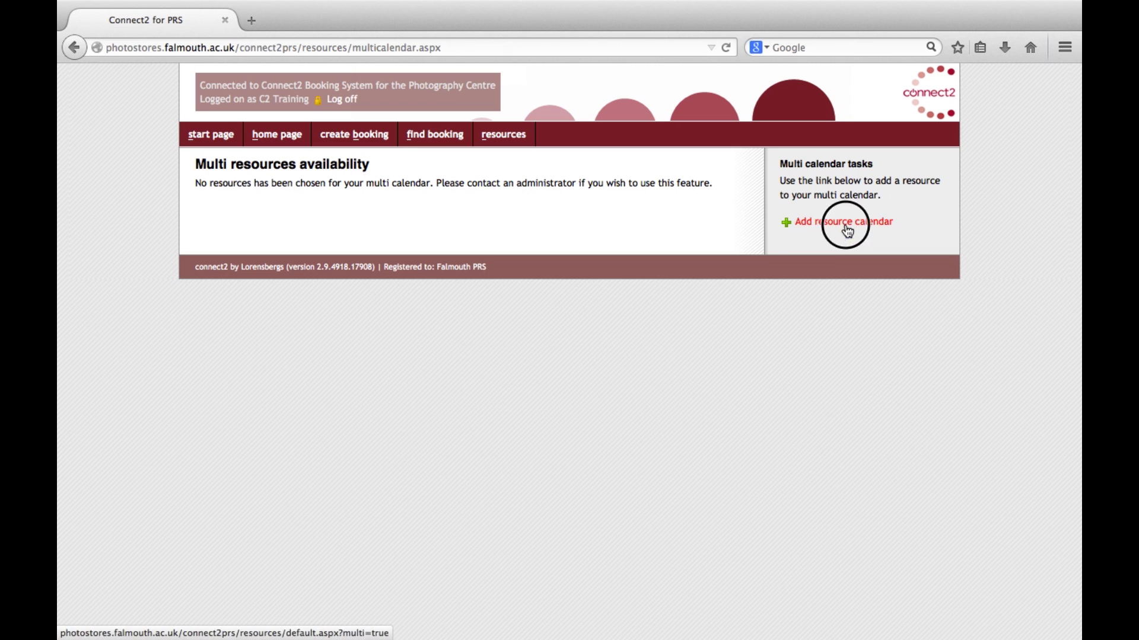
# Filter to Film -Darkroom/B&W Darkroom 1, add Enlarger 01, and advance one day.
pyautogui.click(858, 283)
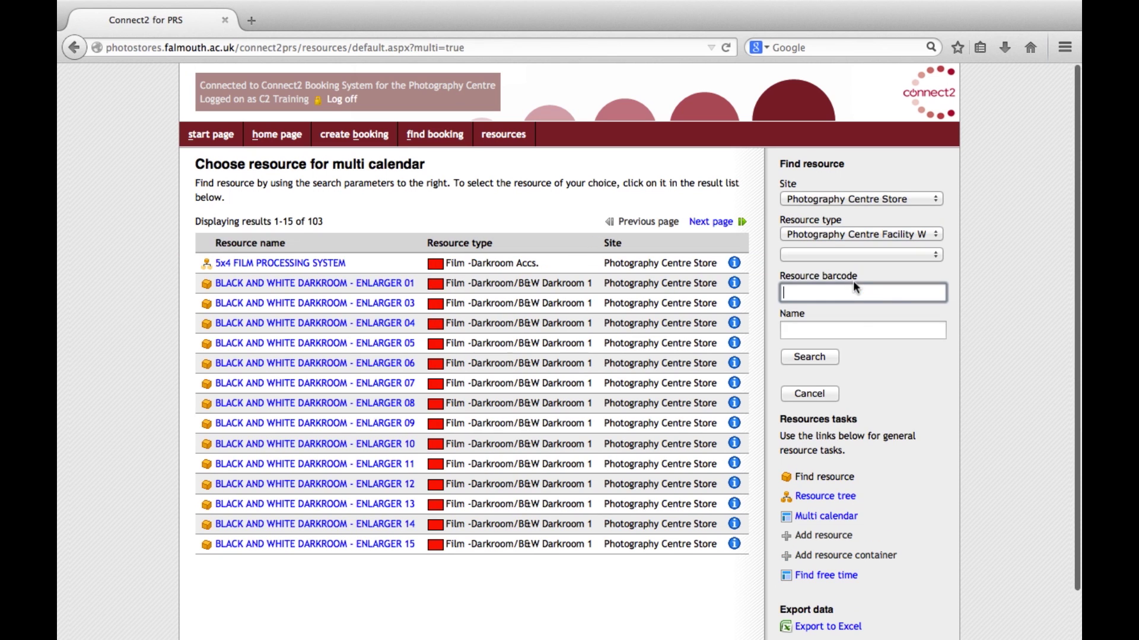
pyautogui.click(847, 254)
pyautogui.click(846, 338)
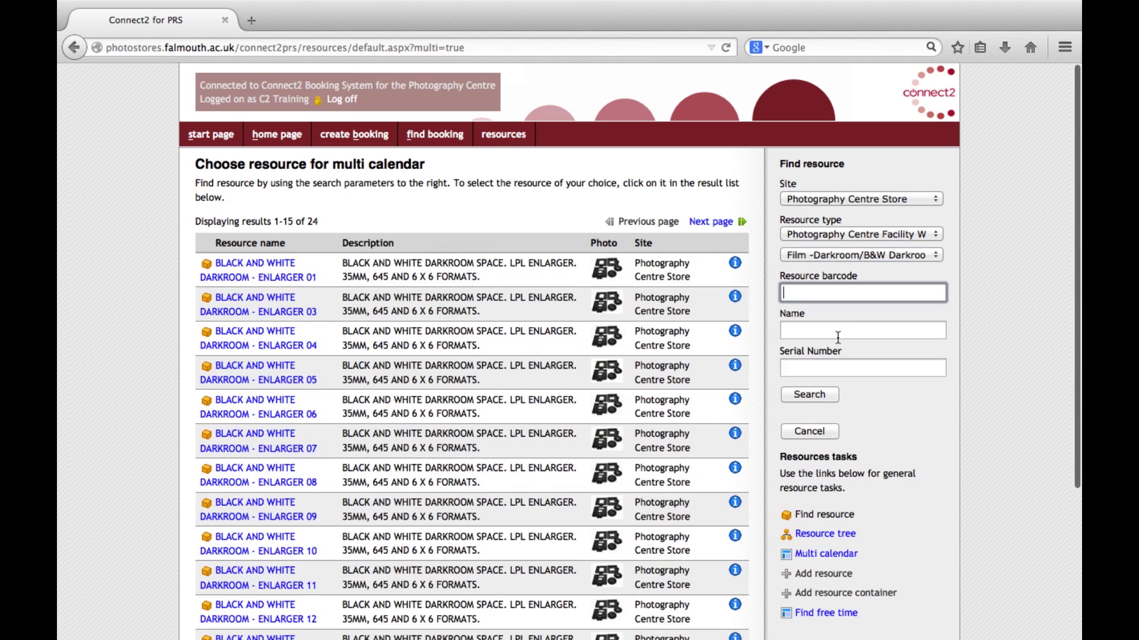
pyautogui.click(258, 277)
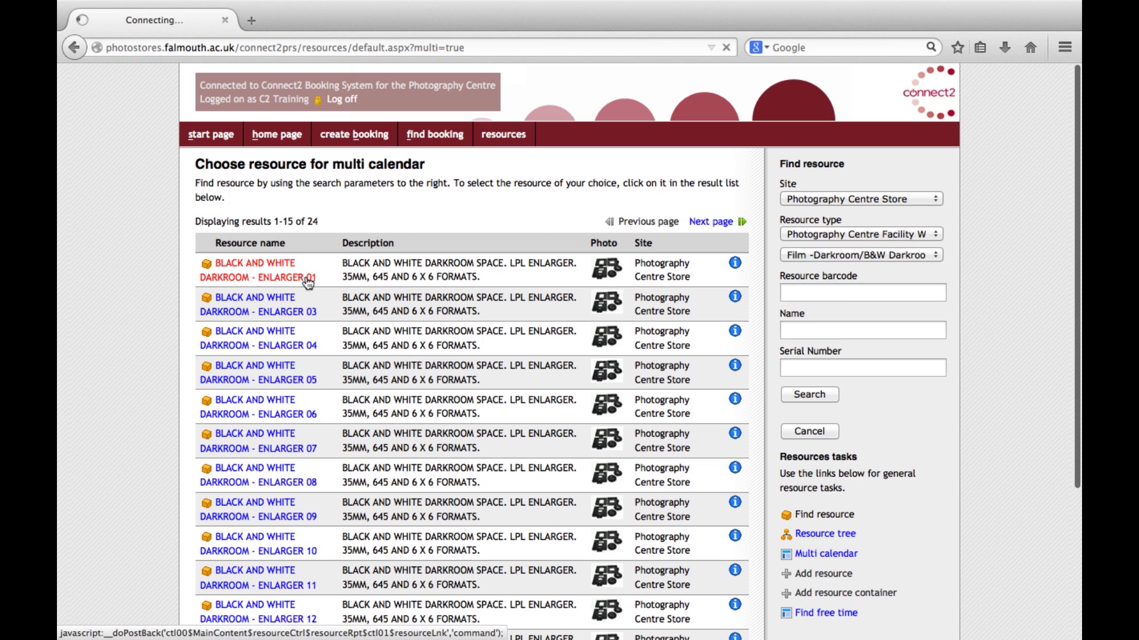
pyautogui.click(711, 209)
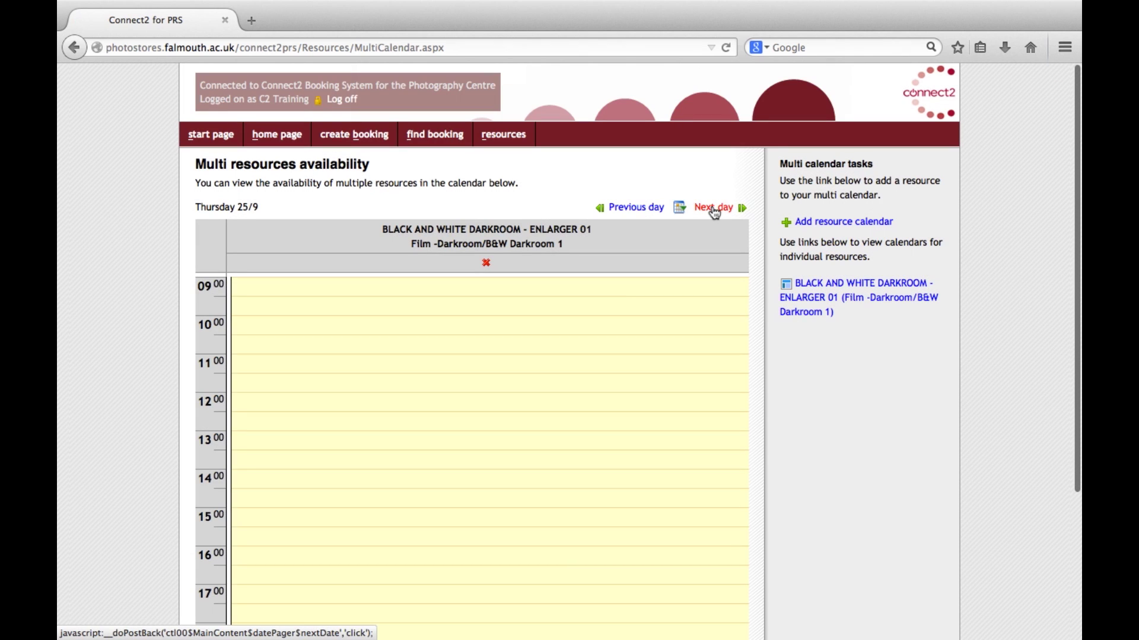
# Start adding another resource, filtered to Photography Centre Facility Wizard.
pyautogui.click(836, 222)
pyautogui.click(834, 233)
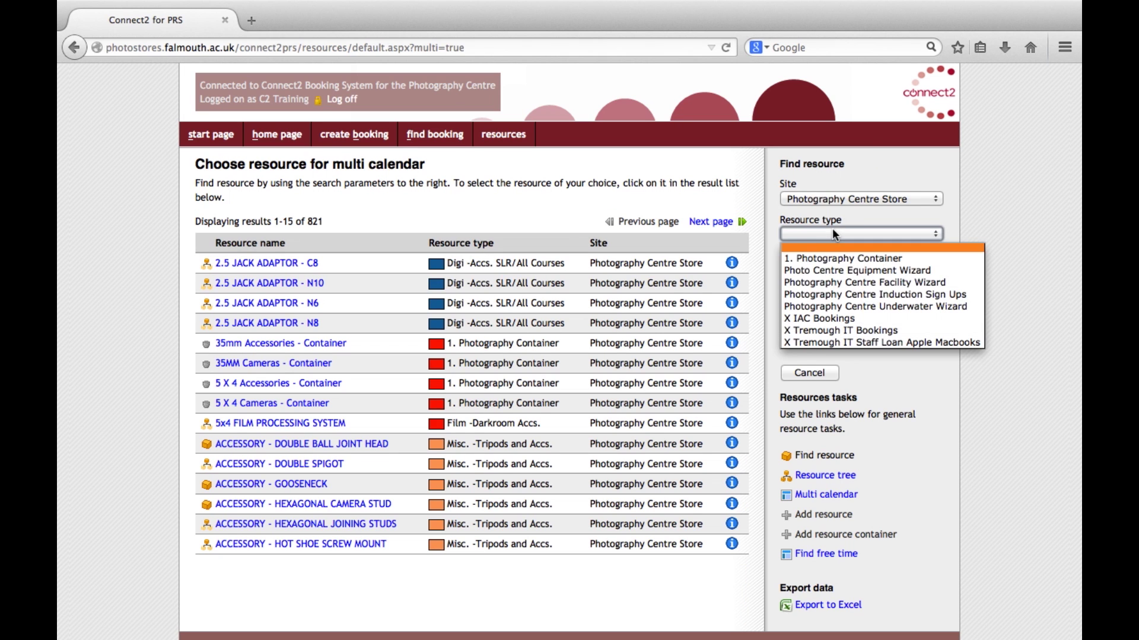
pyautogui.click(832, 282)
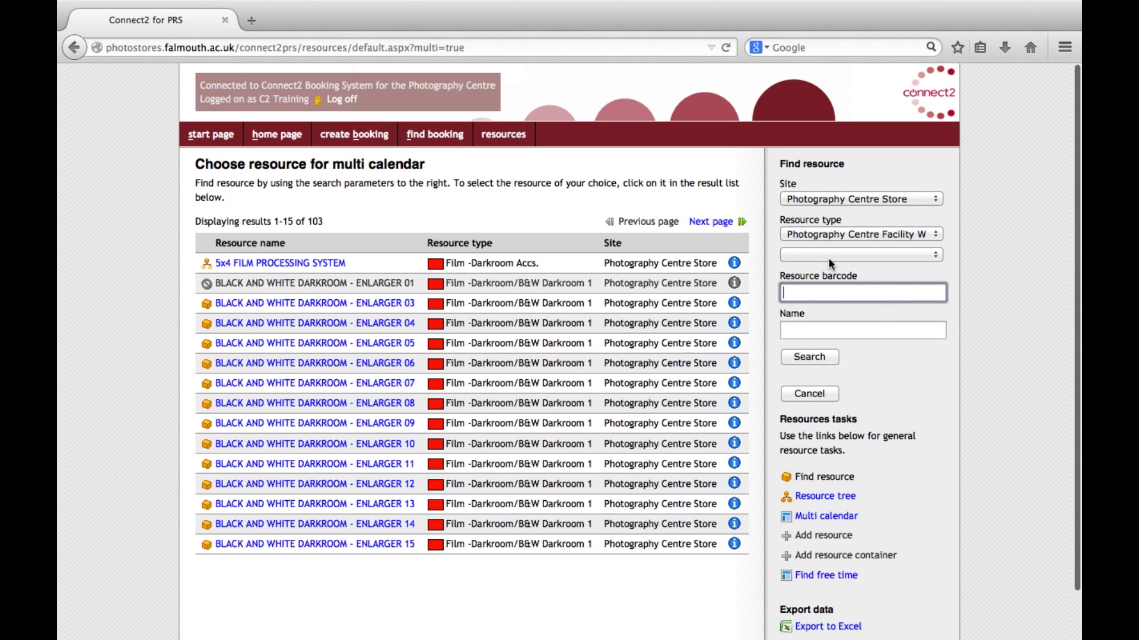